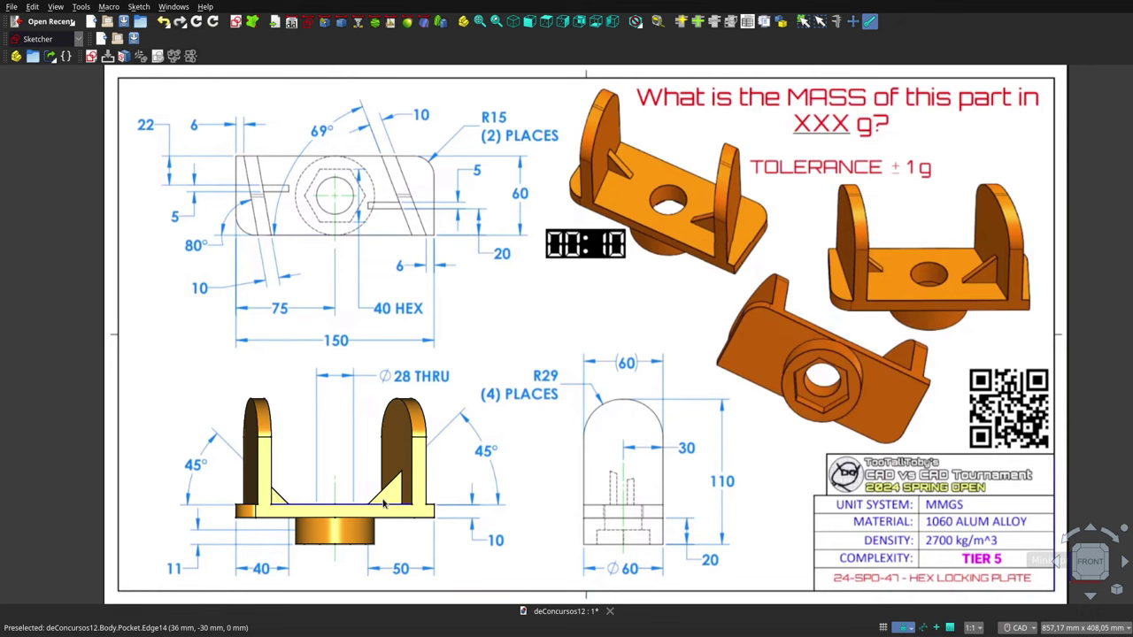
Compare the part with the drawing planes from the top, right and front views, orbiting slightly
{"action": "left_click", "coordinate": [546, 19]}
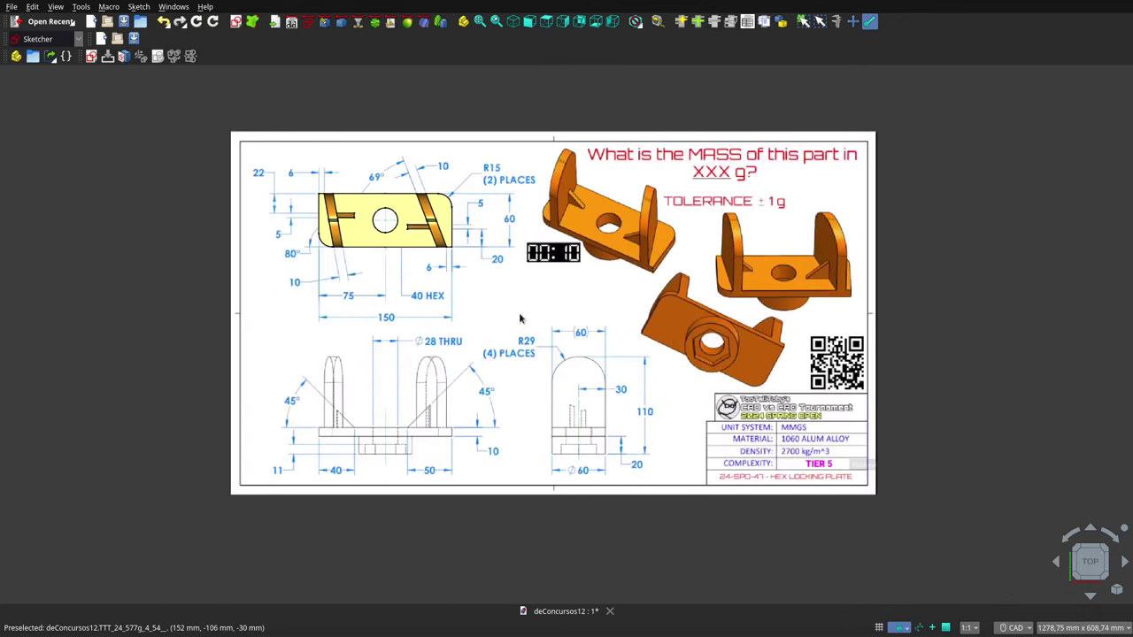
{"action": "scroll", "coordinate": [520, 319], "scroll_direction": "up", "scroll_amount": 1}
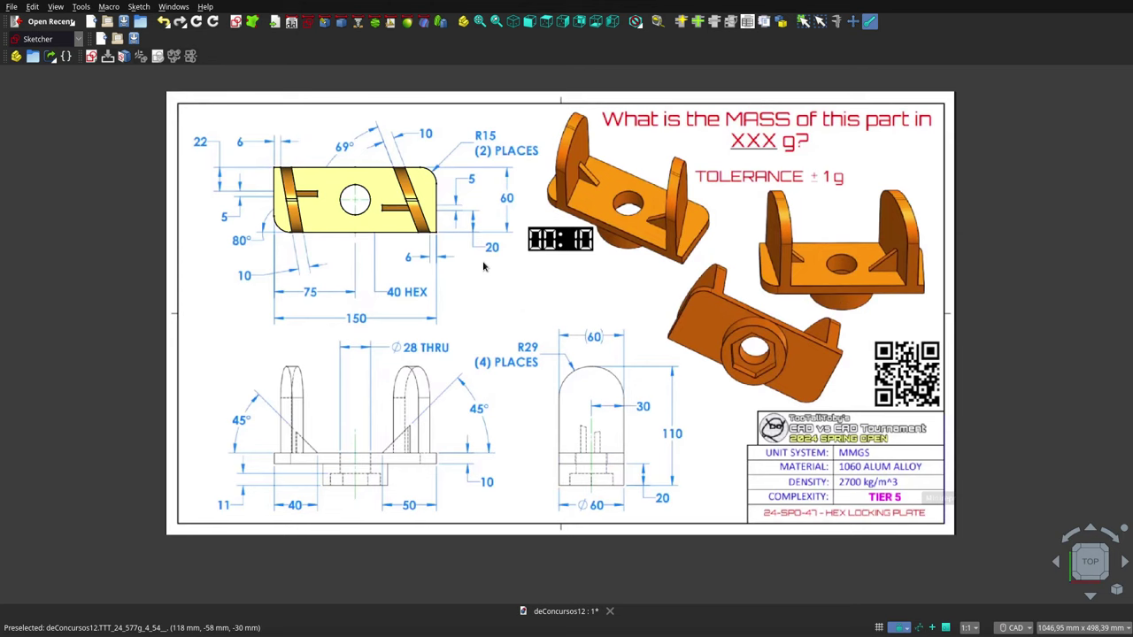
{"action": "left_click", "coordinate": [563, 21]}
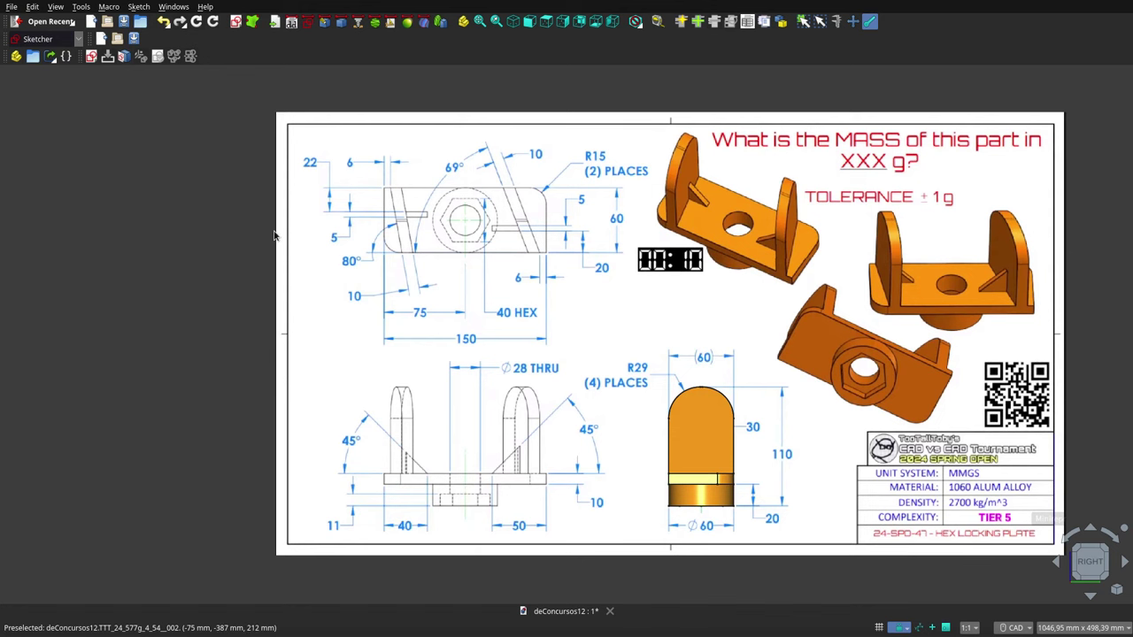
{"action": "key", "text": "1"}
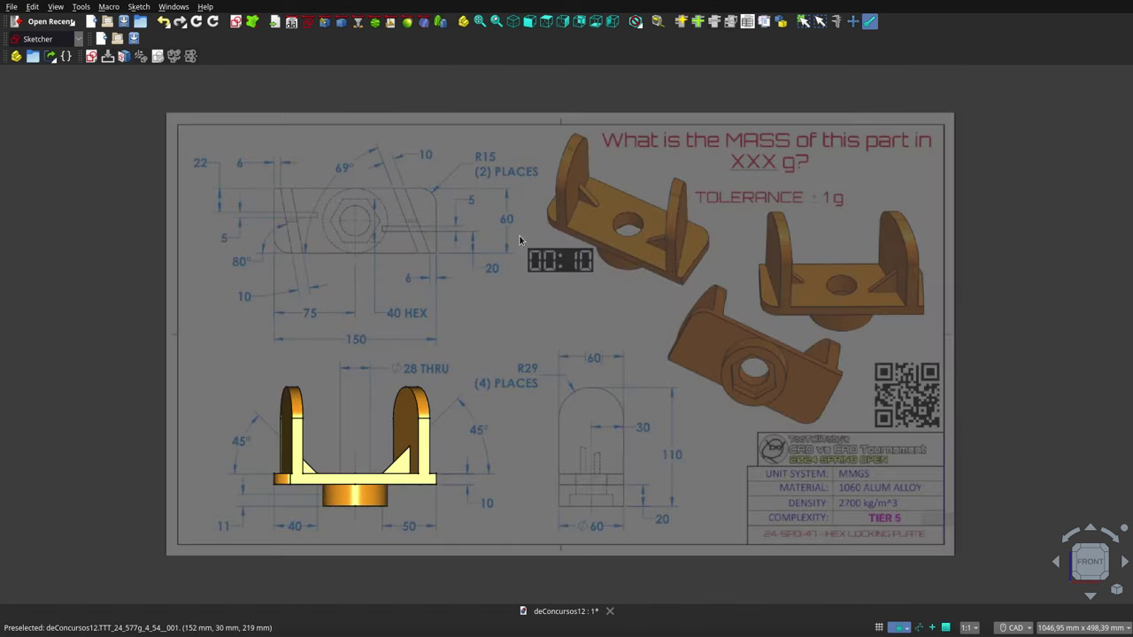
{"action": "mouse_move", "coordinate": [506, 320]}
{"action": "middle_mouse_down"}
{"action": "mouse_move", "coordinate": [422, 361]}
{"action": "mouse_move", "coordinate": [413, 313]}
{"action": "mouse_move", "coordinate": [496, 313]}
{"action": "mouse_move", "coordinate": [514, 332]}
{"action": "middle_mouse_up"}
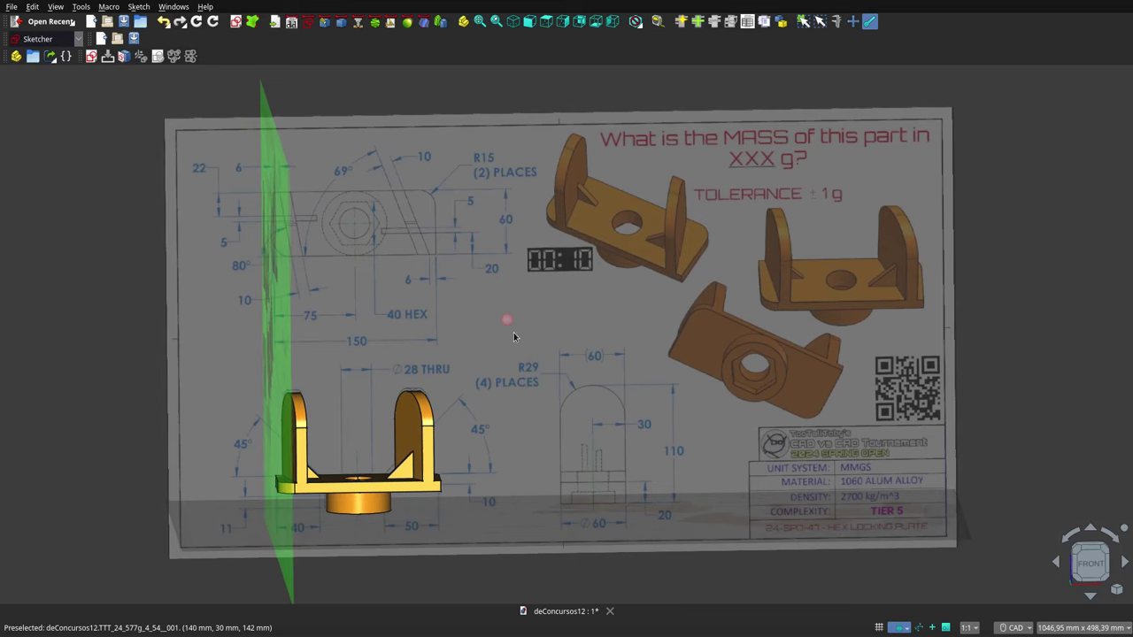
{"action": "left_click", "coordinate": [543, 24]}
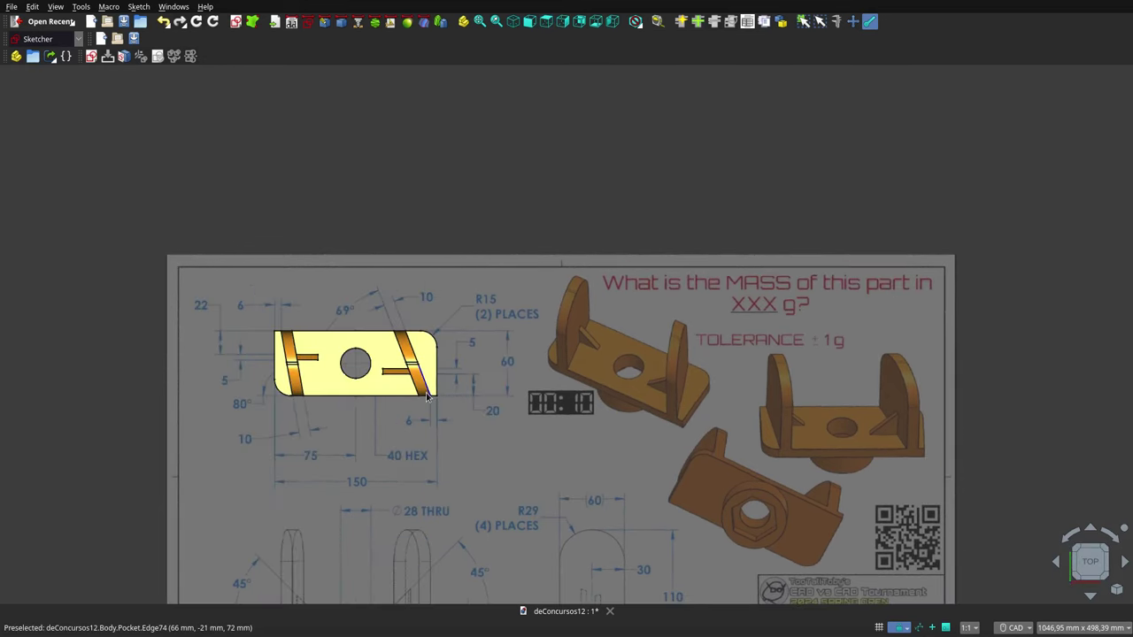
{"action": "mouse_move", "coordinate": [425, 389]}
{"action": "middle_mouse_down"}
{"action": "mouse_move", "coordinate": [424, 336]}
{"action": "mouse_move", "coordinate": [385, 366]}
{"action": "mouse_move", "coordinate": [403, 389]}
{"action": "middle_mouse_up"}
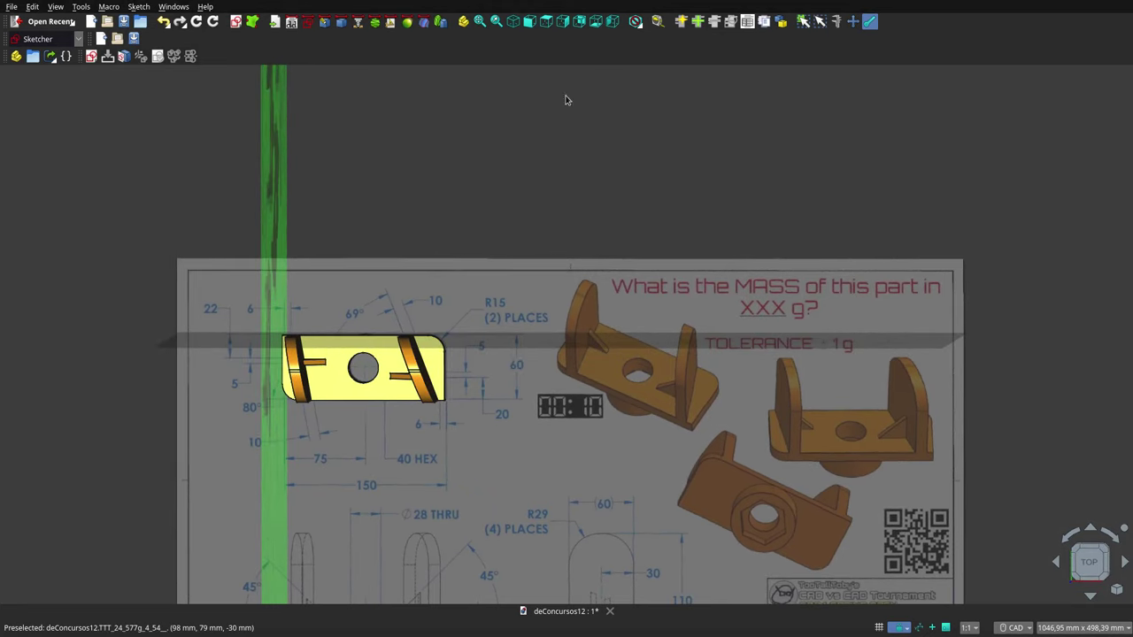
Check the part against the drawings from the right, rear, underside and left, tumbling each view
{"action": "left_click", "coordinate": [563, 21]}
{"action": "mouse_move", "coordinate": [567, 239]}
{"action": "middle_mouse_down"}
{"action": "mouse_move", "coordinate": [546, 269]}
{"action": "mouse_move", "coordinate": [506, 248]}
{"action": "mouse_move", "coordinate": [511, 230]}
{"action": "mouse_move", "coordinate": [546, 292]}
{"action": "middle_mouse_up"}
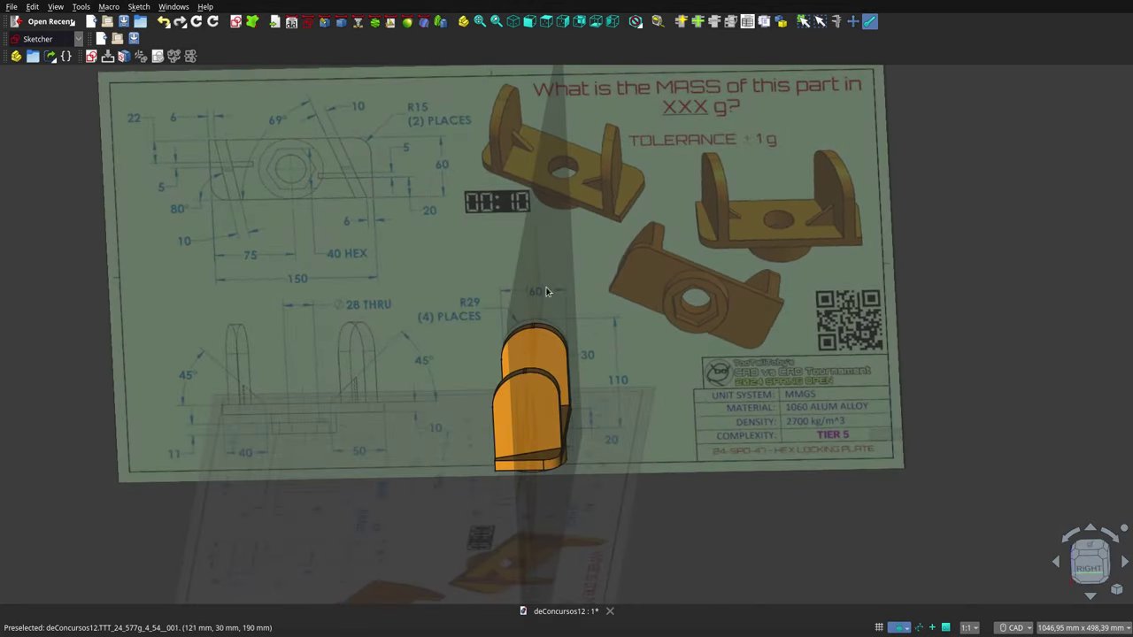
{"action": "left_click", "coordinate": [579, 23]}
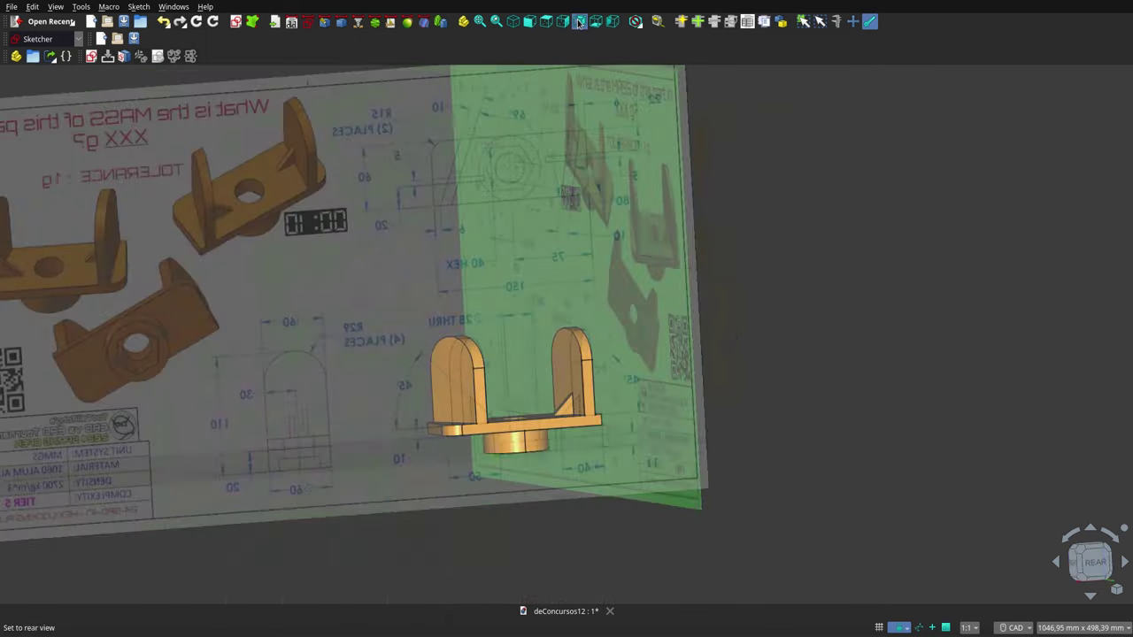
{"action": "mouse_move", "coordinate": [560, 351]}
{"action": "middle_mouse_down"}
{"action": "mouse_move", "coordinate": [511, 379]}
{"action": "mouse_move", "coordinate": [544, 374]}
{"action": "middle_mouse_up"}
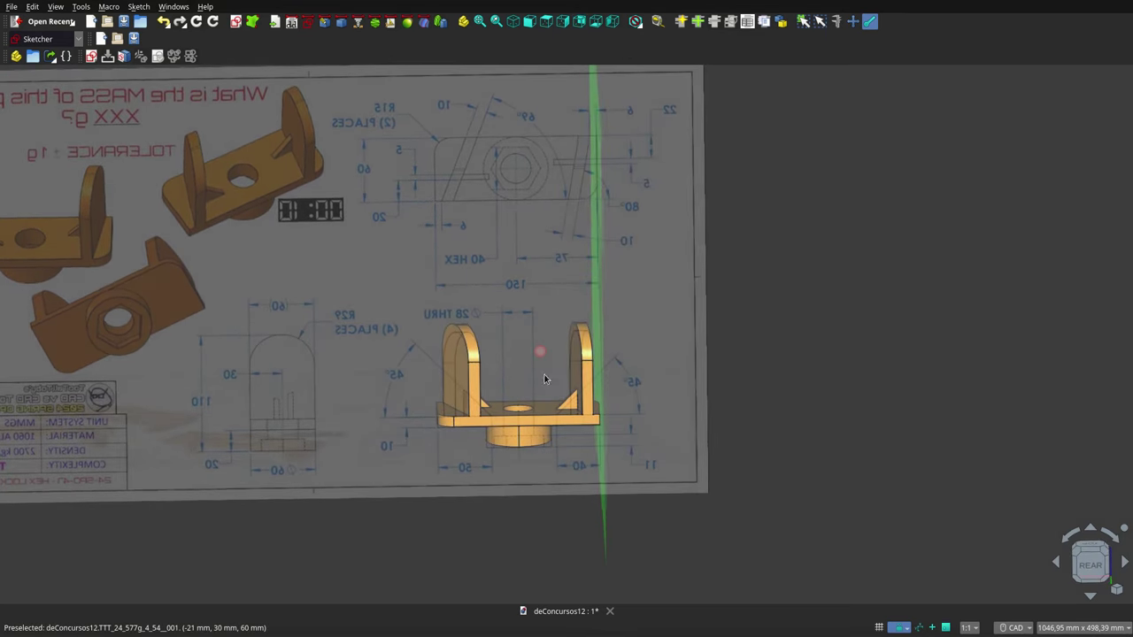
{"action": "left_click", "coordinate": [594, 22]}
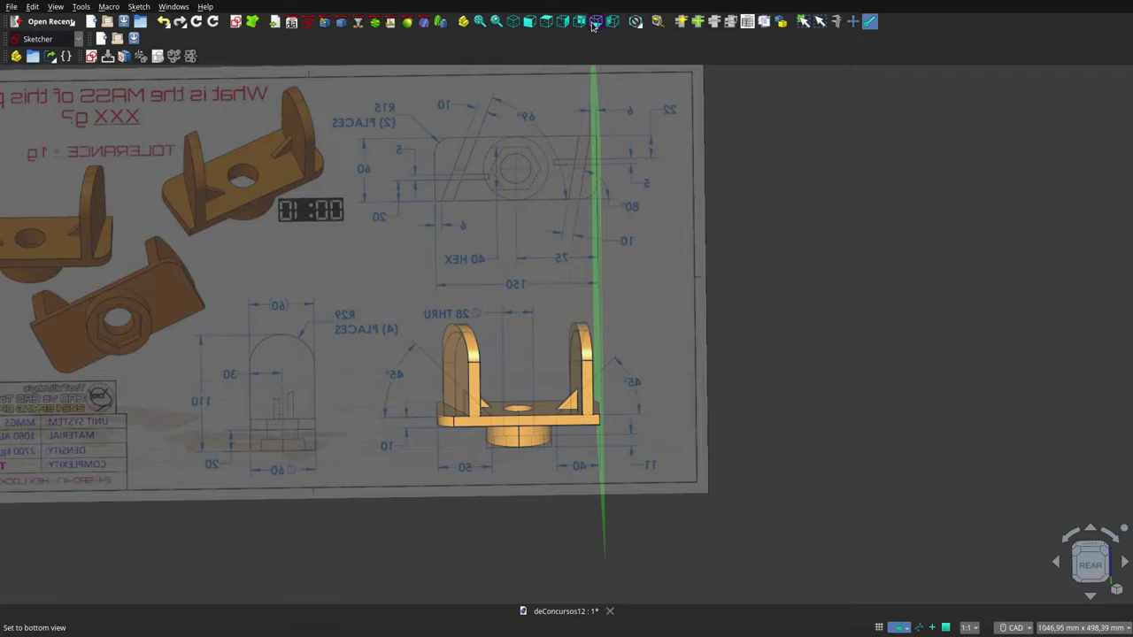
{"action": "middle_click_drag", "start_coordinate": [635, 276], "coordinate": [577, 262]}
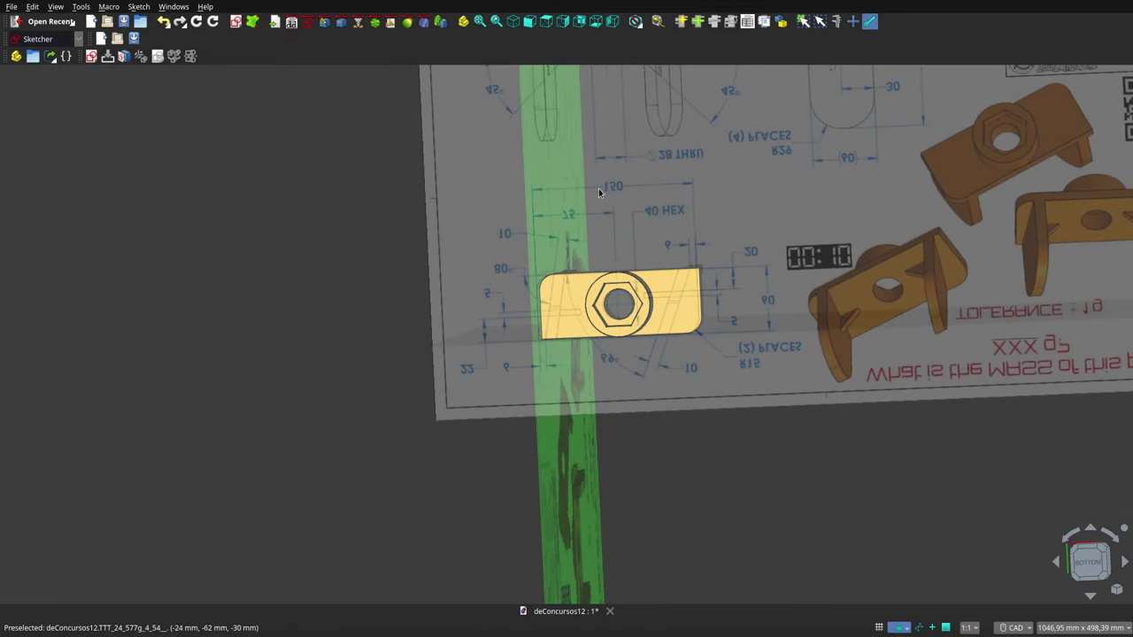
{"action": "left_click", "coordinate": [613, 22]}
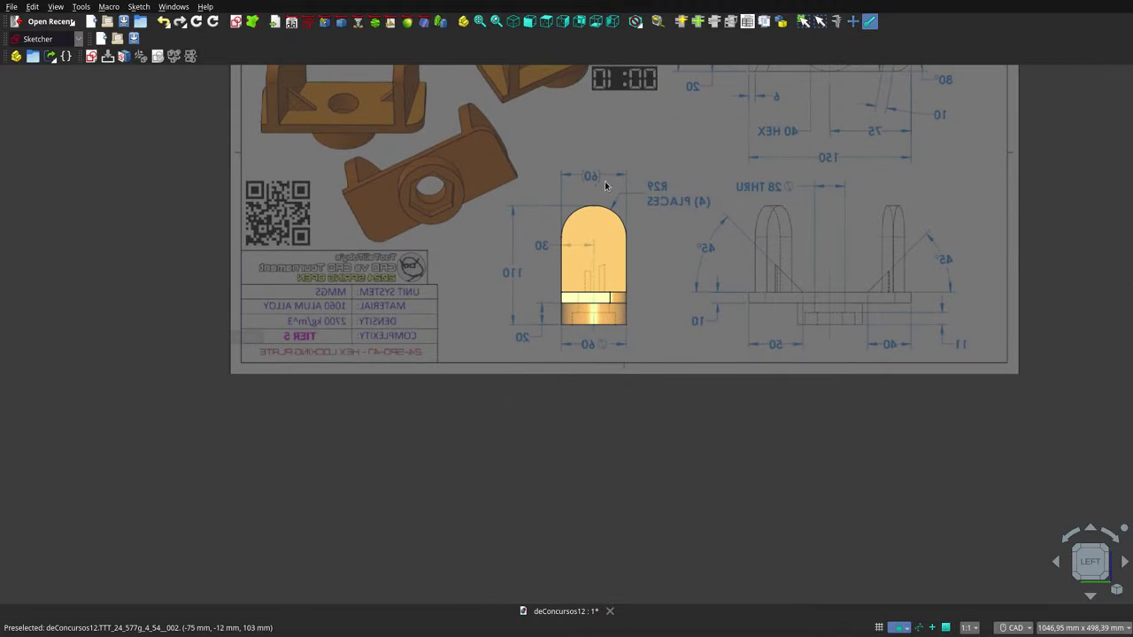
{"action": "middle_click_drag", "start_coordinate": [600, 188], "coordinate": [603, 193]}
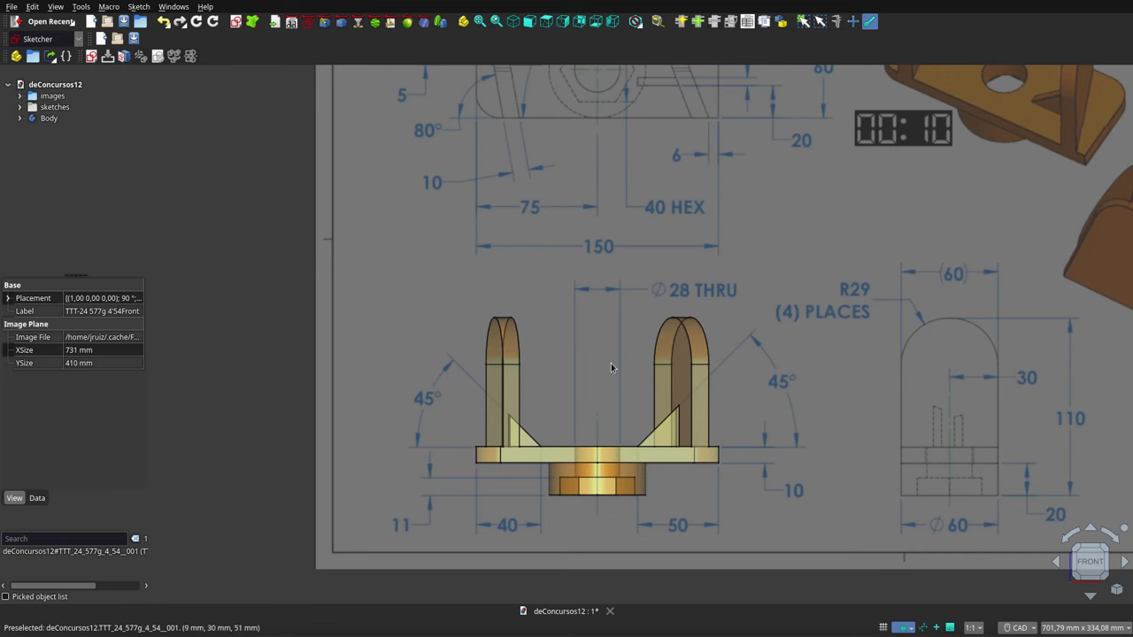
Hide and reselect the Body to read density 2700 kg/m³, volume 214 ml and mass 577 g
{"action": "left_click", "coordinate": [49, 119]}
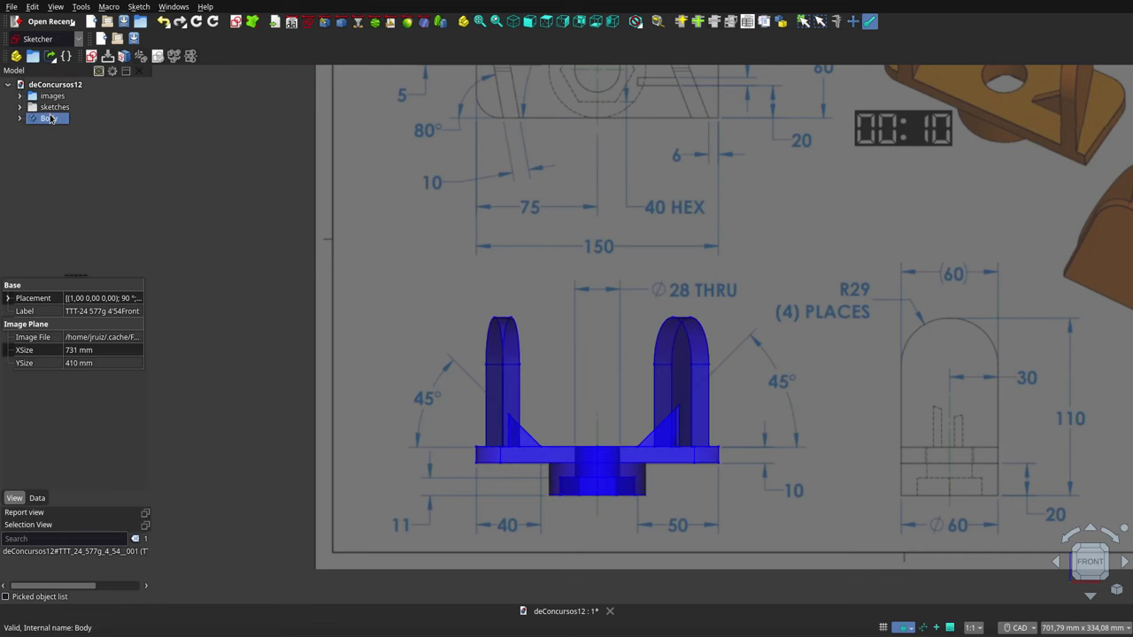
{"action": "key", "text": "space"}
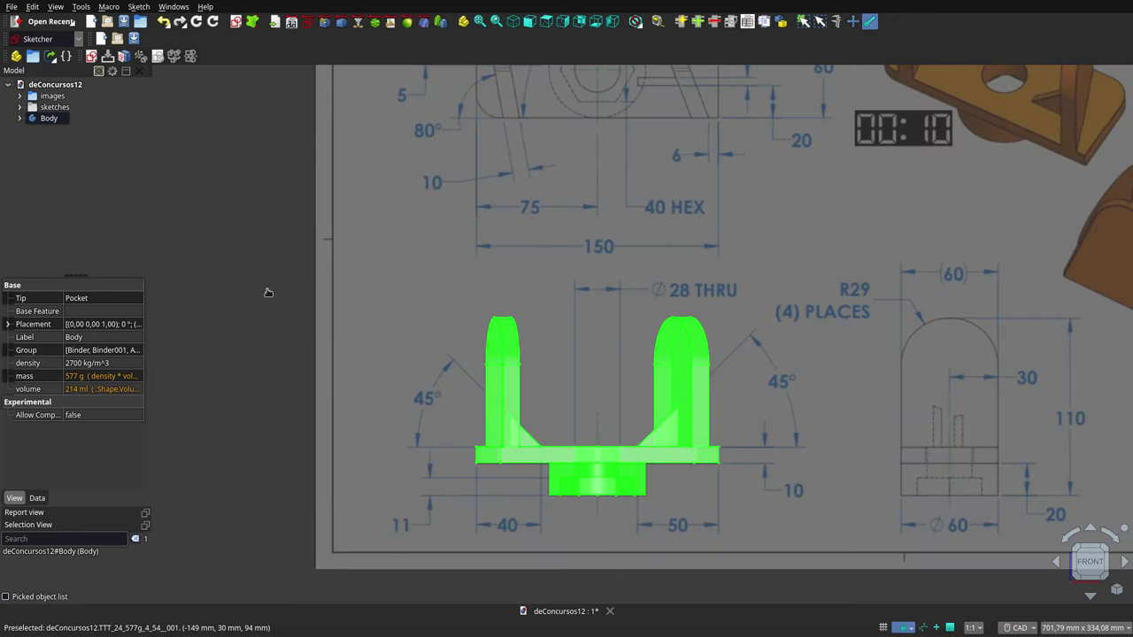
{"action": "left_click", "coordinate": [268, 293]}
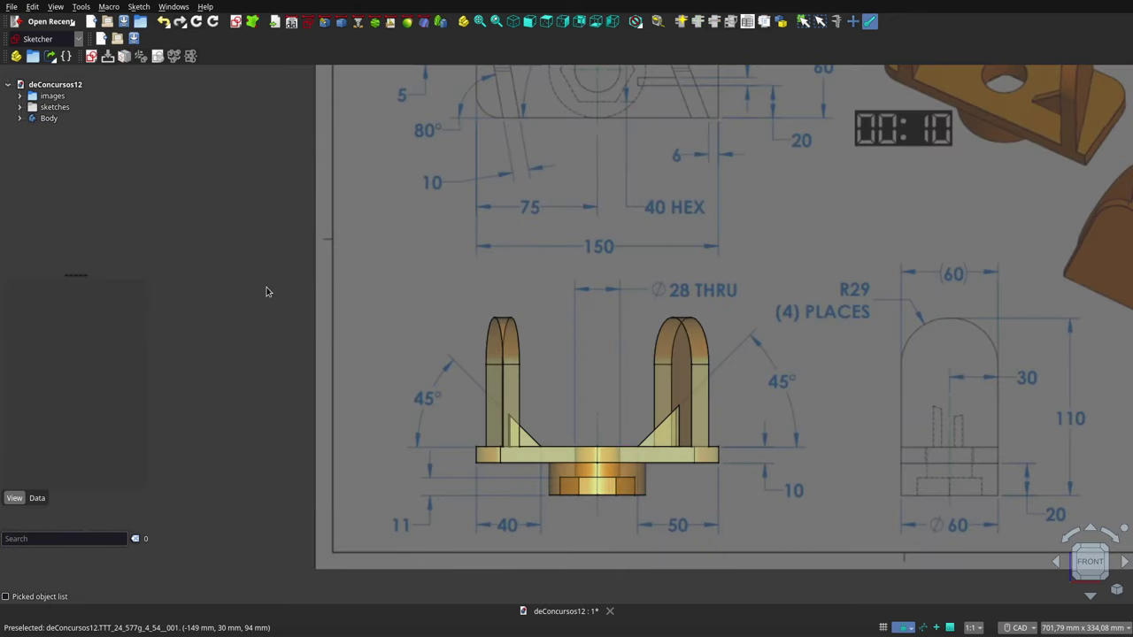
{"action": "left_click", "coordinate": [51, 119]}
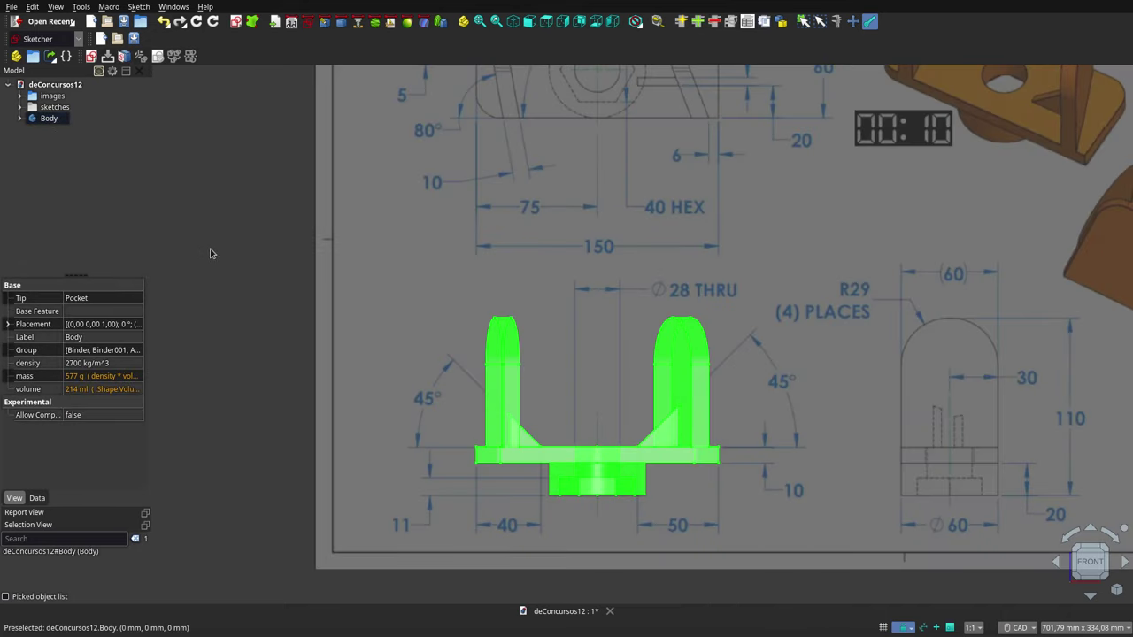
{"action": "left_click", "coordinate": [211, 254]}
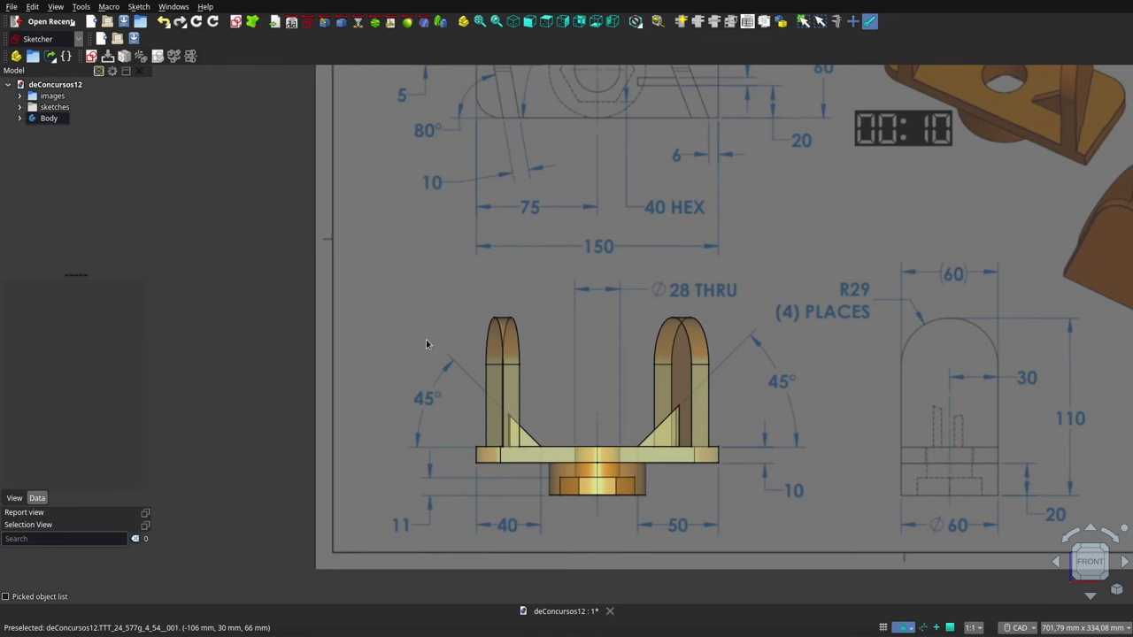
In Top view, toggle the Body's visibility to compare it with the drawing's top view
{"action": "left_click", "coordinate": [546, 21]}
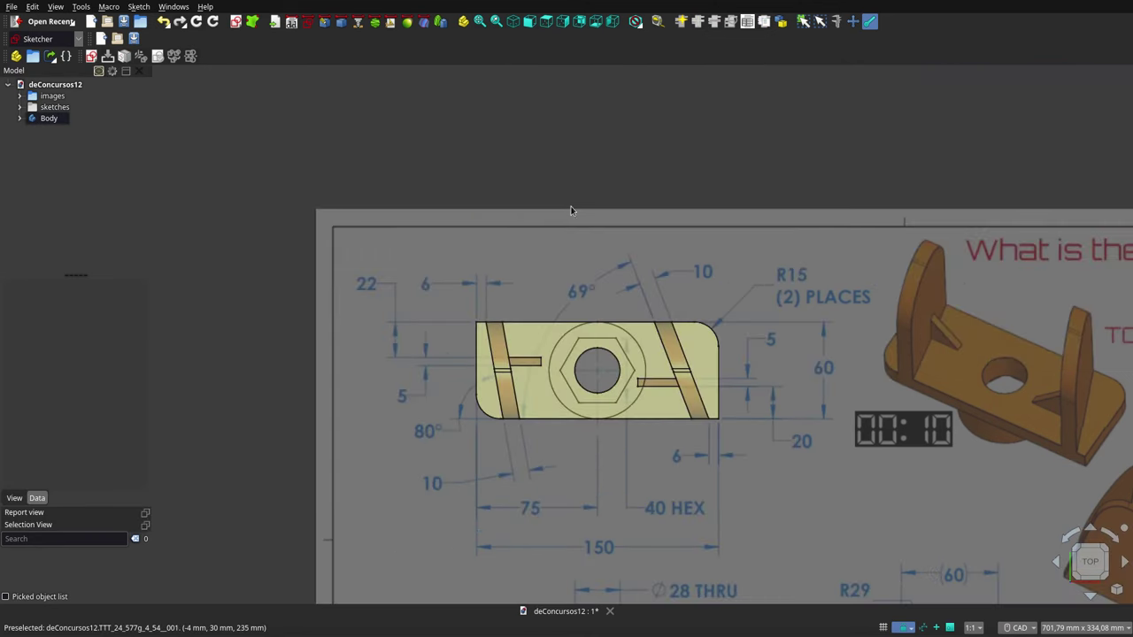
{"action": "left_click", "coordinate": [44, 118]}
{"action": "key", "text": "space"}
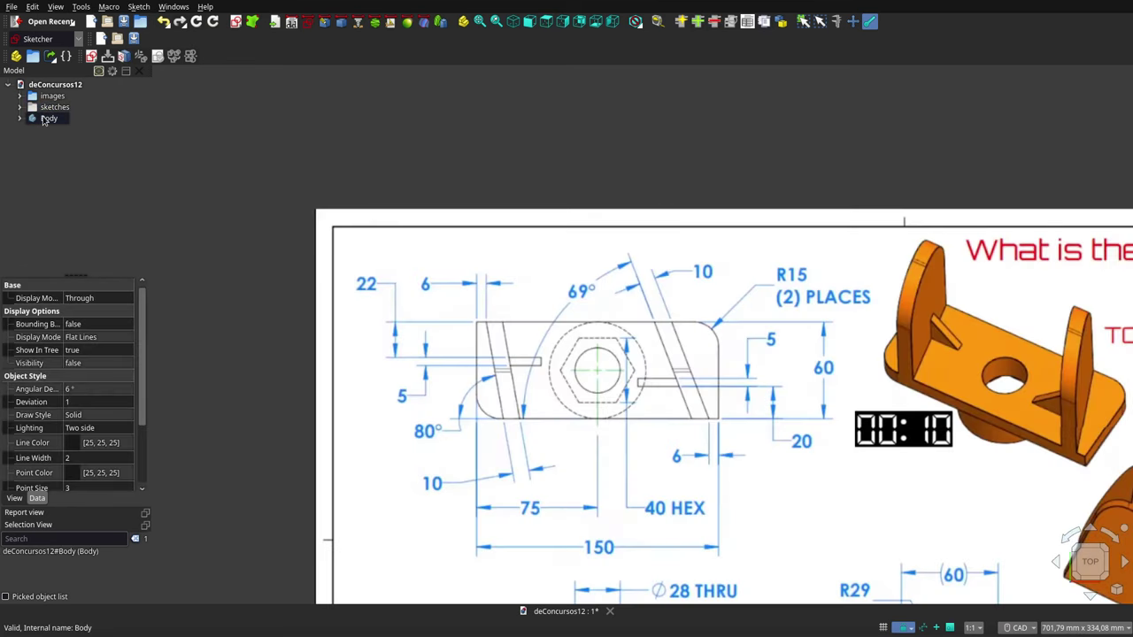
{"action": "key", "text": "space"}
{"action": "key", "text": "space"}
{"action": "key", "text": "space"}
{"action": "key", "text": "space"}
{"action": "key", "text": "space"}
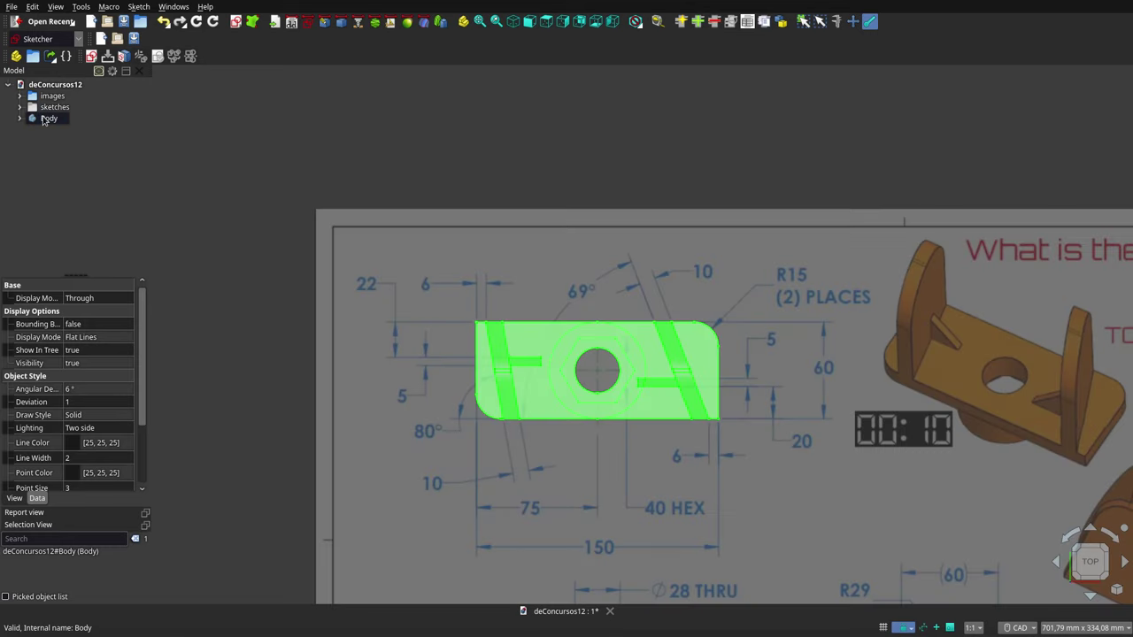
{"action": "key", "text": "space"}
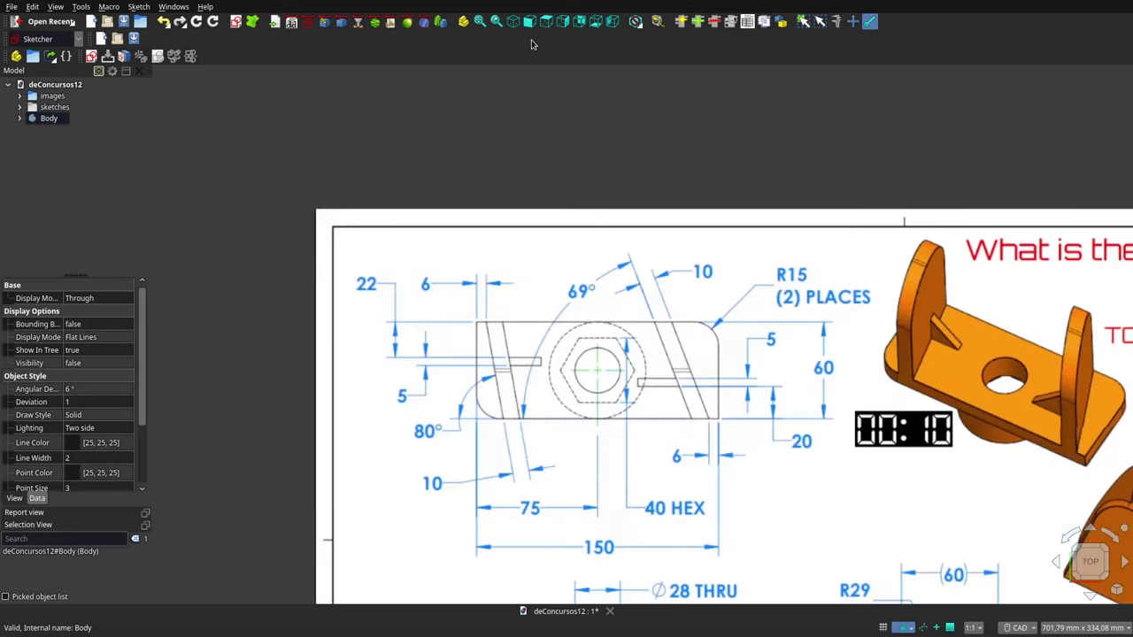
In Right view, toggle the drawing plane and the Body to compare against the side drawing
{"action": "left_click", "coordinate": [562, 21]}
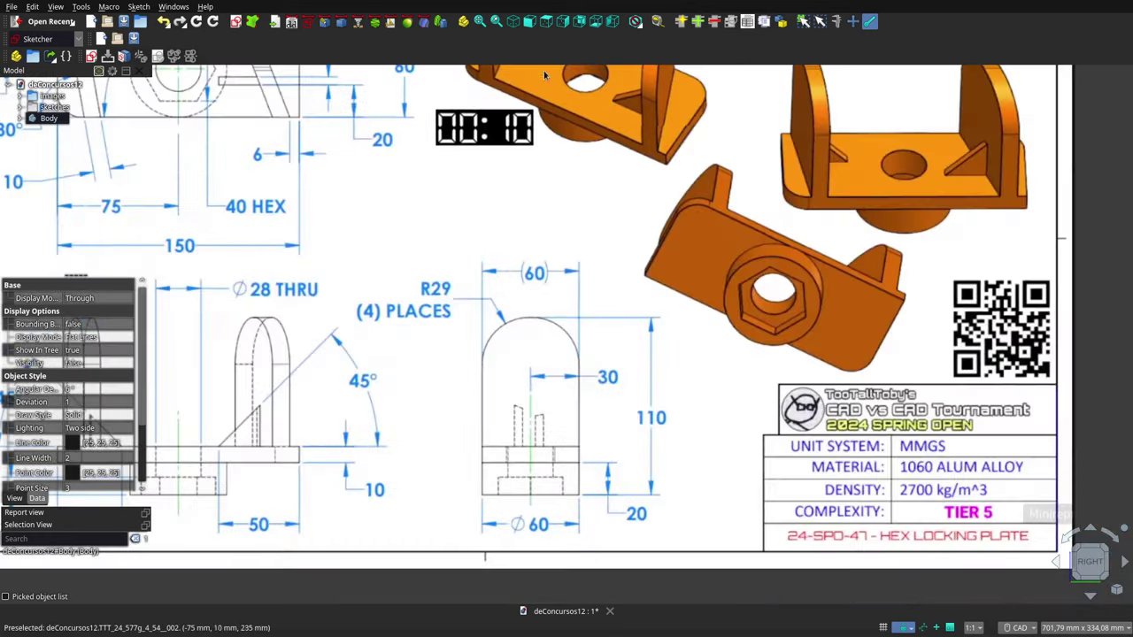
{"action": "left_click", "coordinate": [525, 116]}
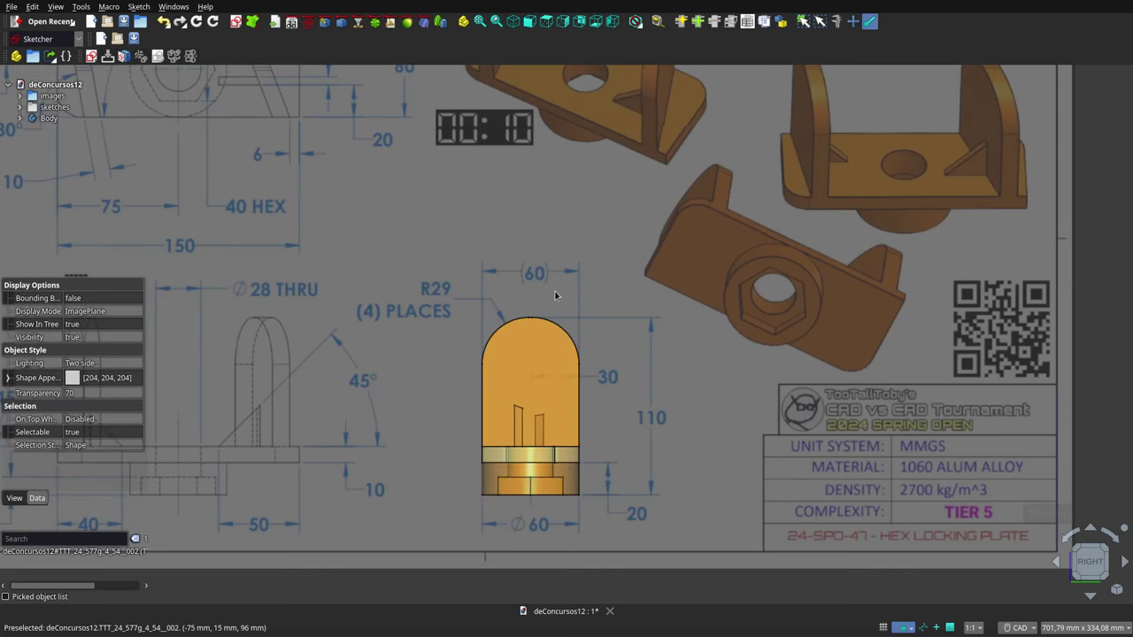
{"action": "key", "text": "space"}
{"action": "key", "text": "space"}
{"action": "left_click", "coordinate": [33, 118]}
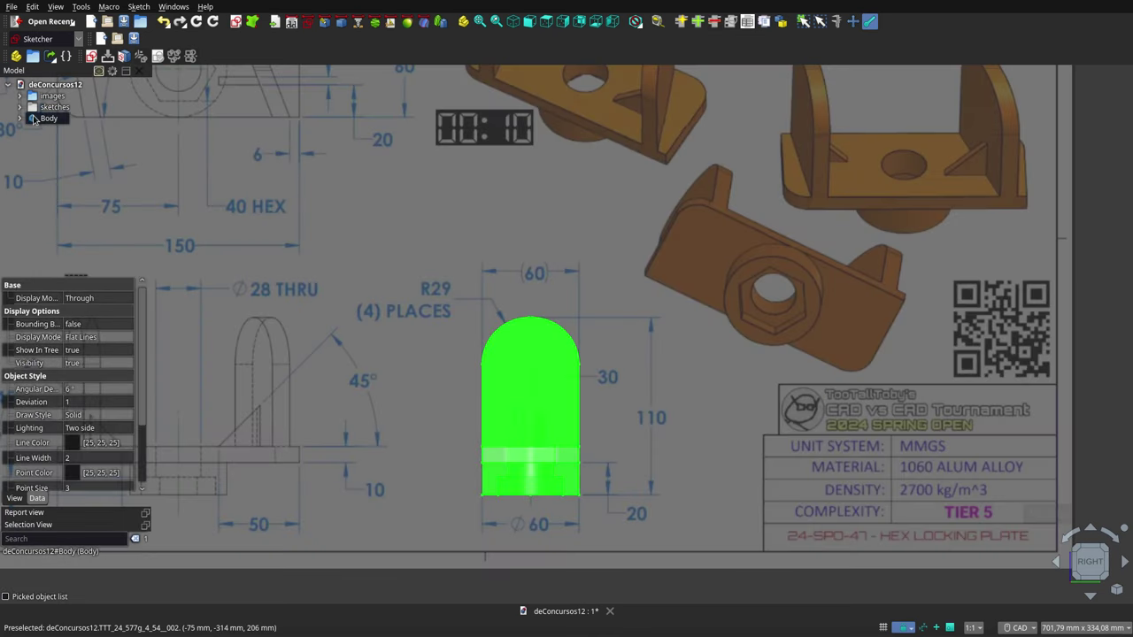
{"action": "key", "text": "space"}
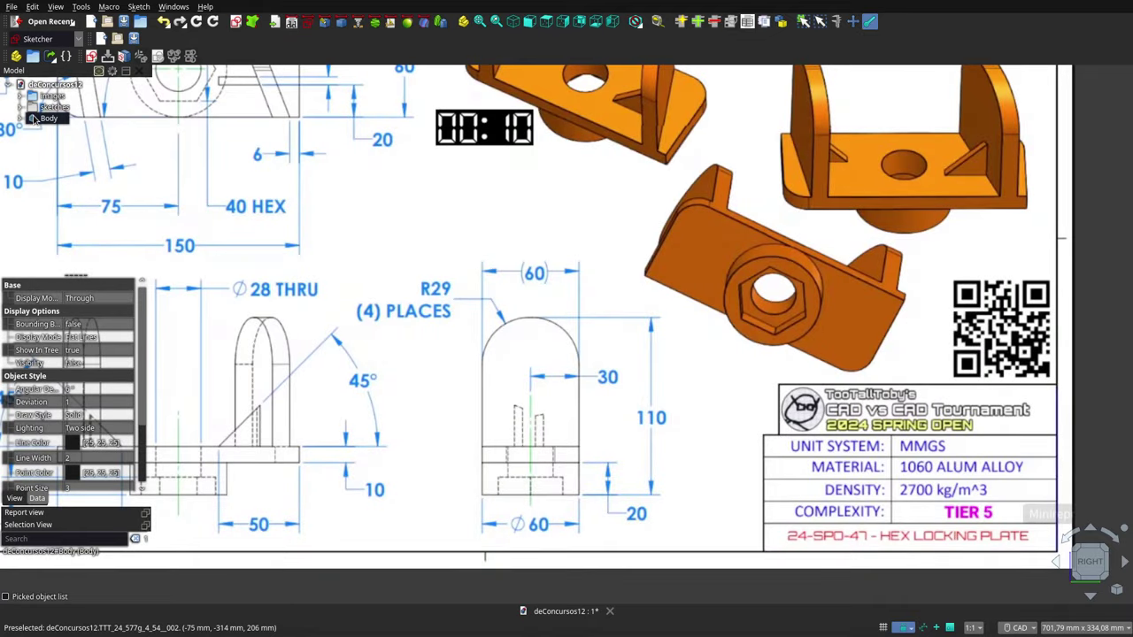
{"action": "key", "text": "space"}
{"action": "left_click", "coordinate": [490, 264]}
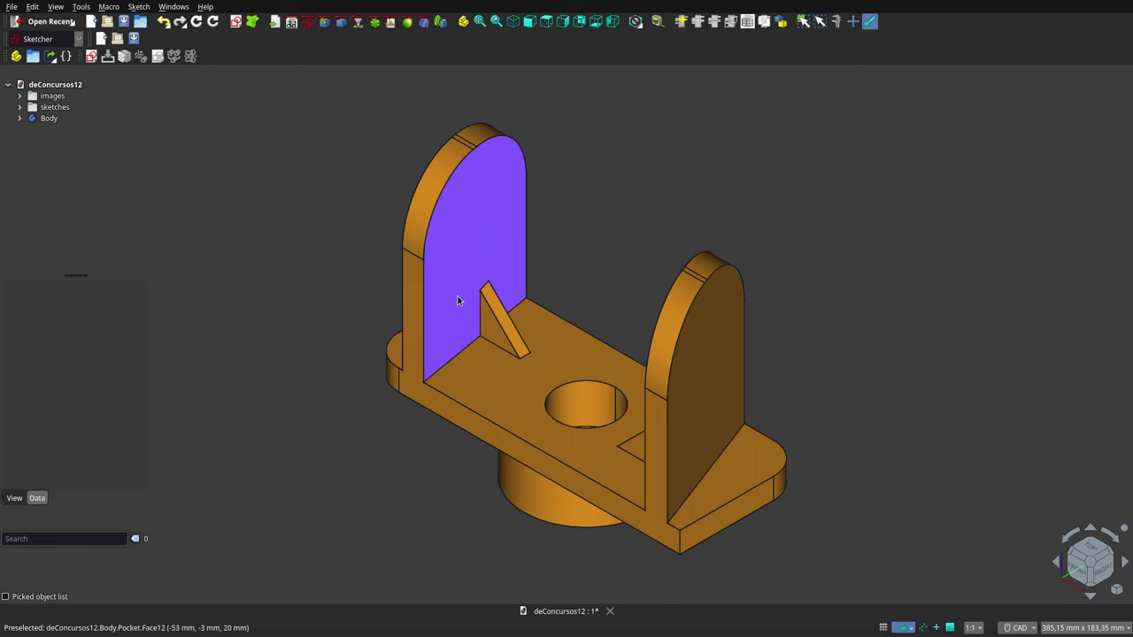
Expand the reference images, read the Body's 577 g mass, then select the Top image
{"action": "left_click", "coordinate": [21, 95]}
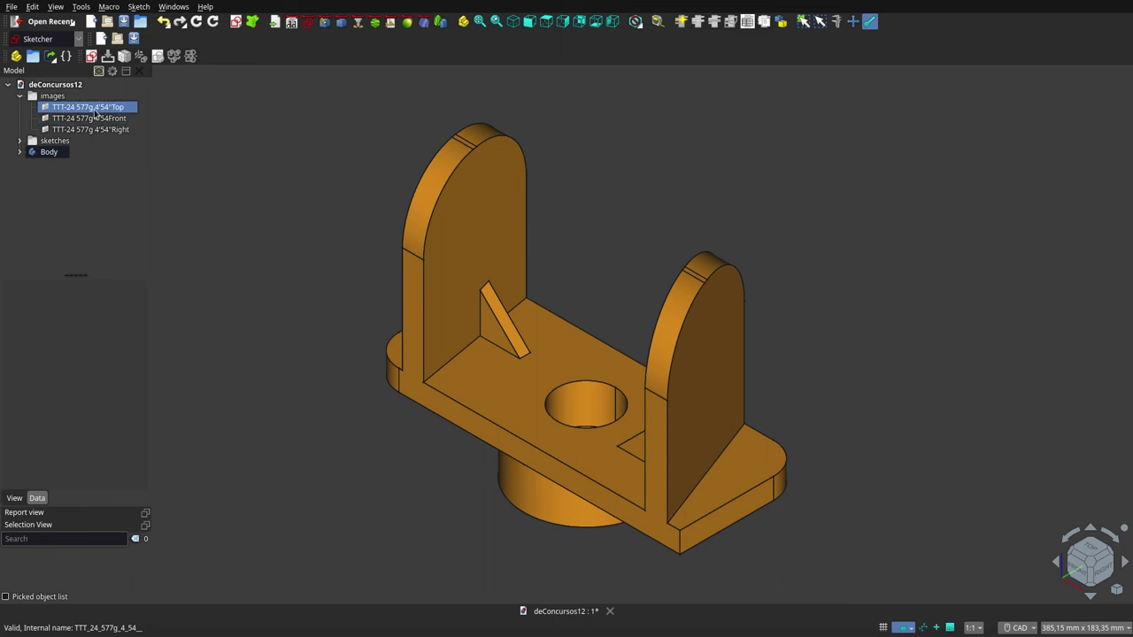
{"action": "left_click", "coordinate": [51, 153]}
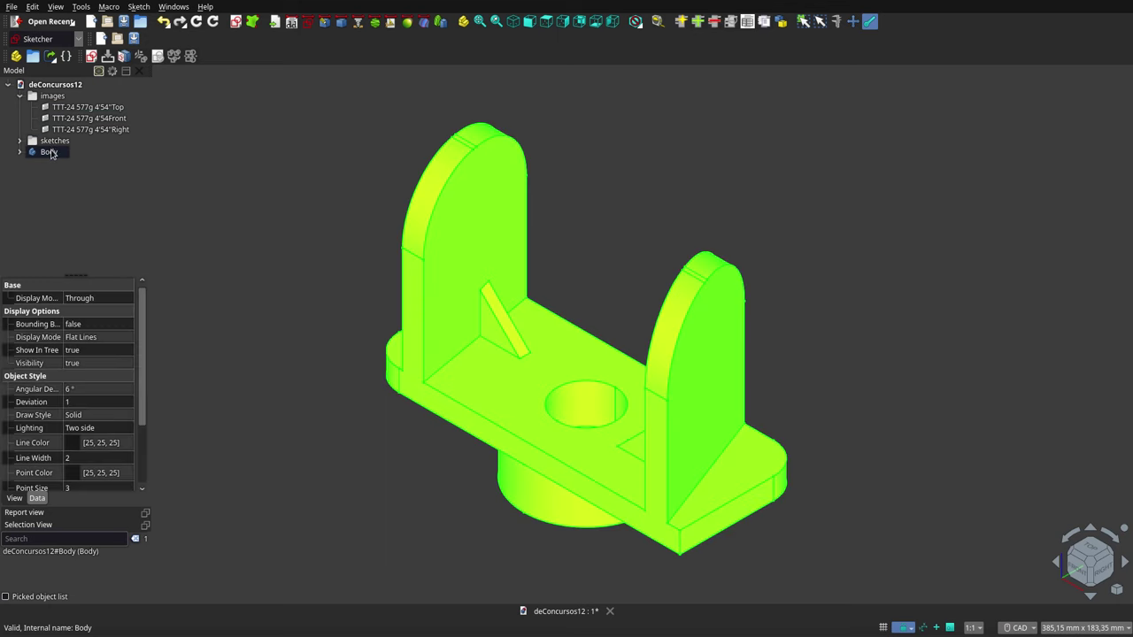
{"action": "left_click", "coordinate": [37, 499]}
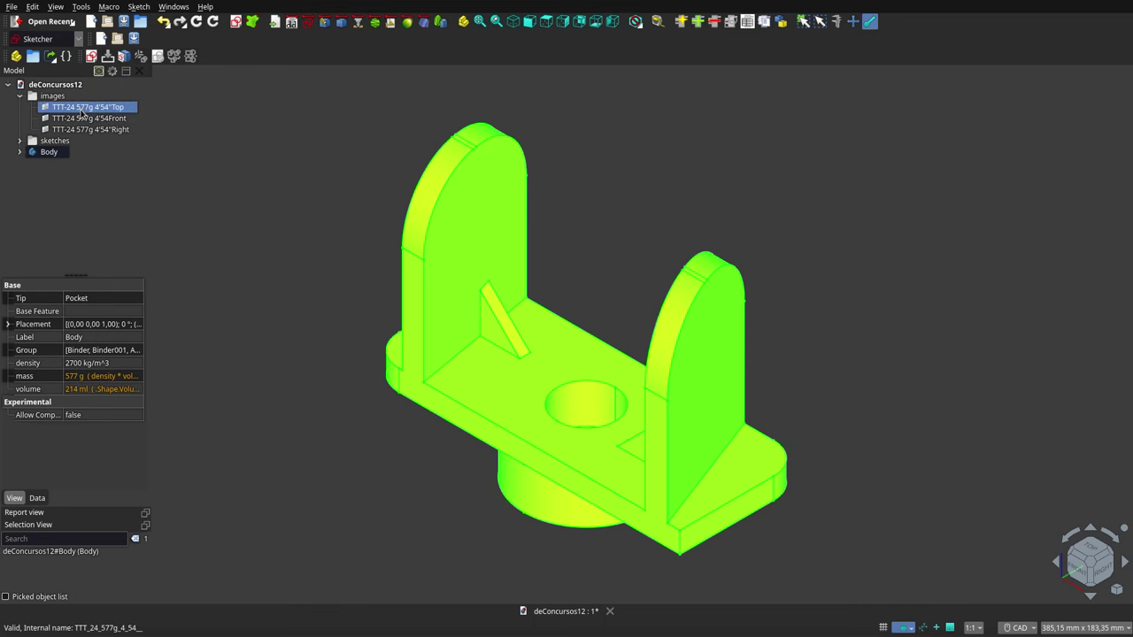
{"action": "left_click", "coordinate": [82, 108]}
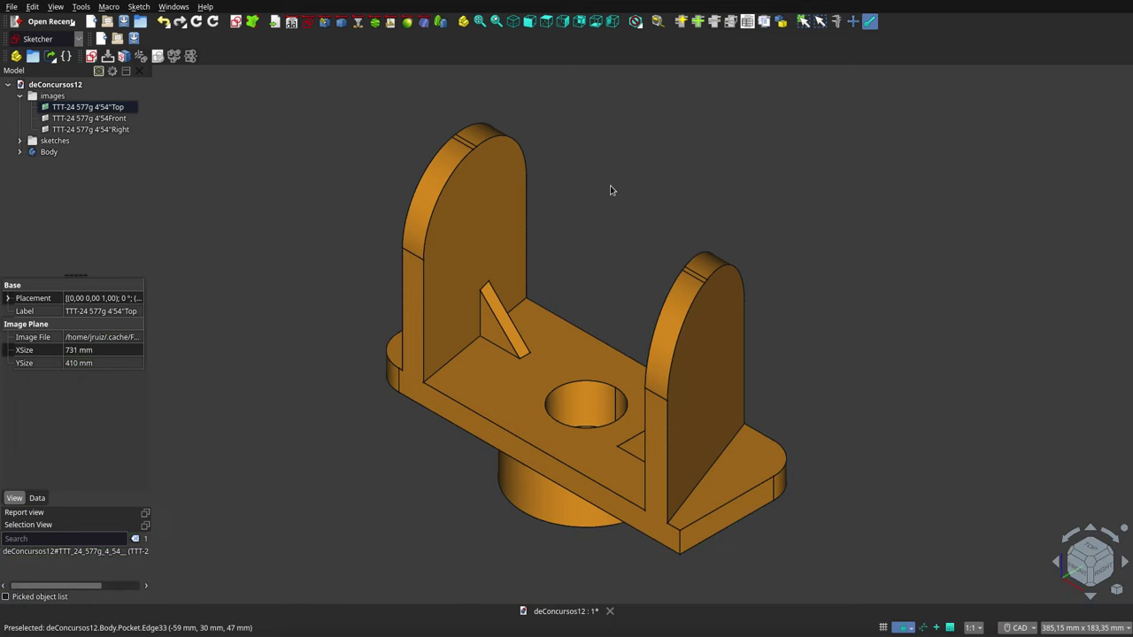
Show the Front reference drawing, fit it in Front view, and select the Body for comparison
{"action": "left_click", "coordinate": [89, 117]}
{"action": "key", "text": "space"}
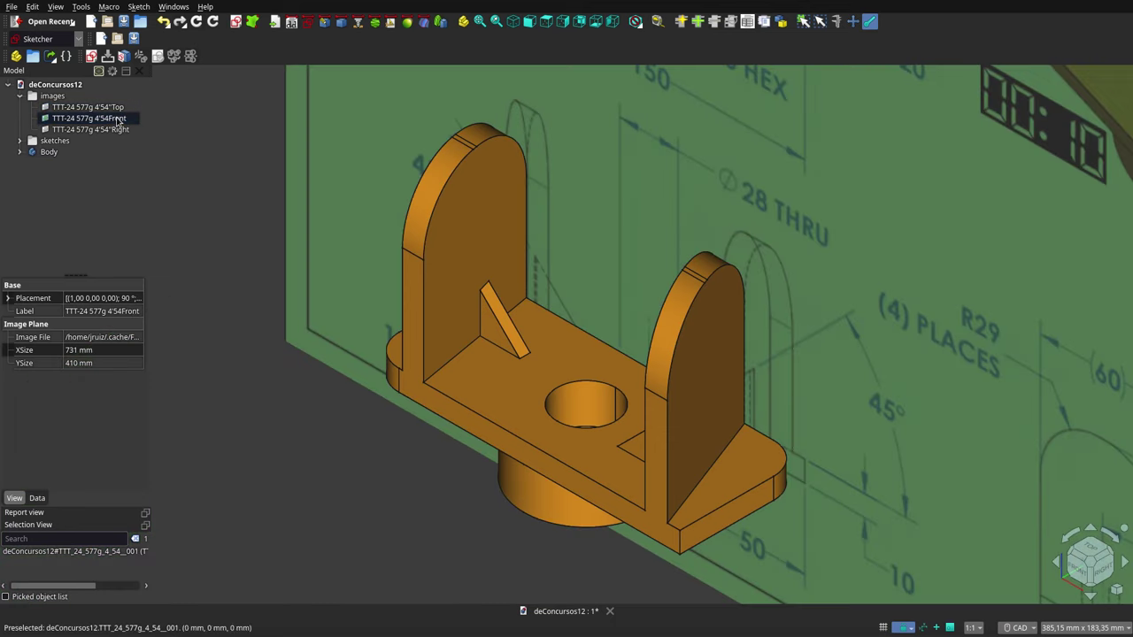
{"action": "scroll", "coordinate": [552, 235], "scroll_direction": "down", "scroll_amount": 3}
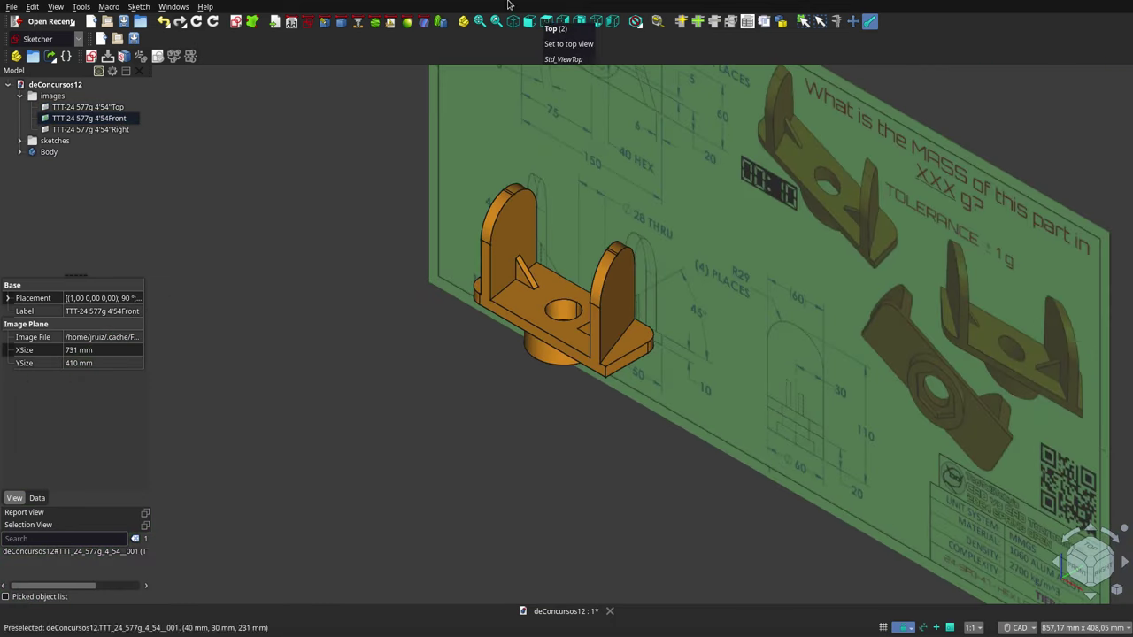
{"action": "left_click", "coordinate": [529, 22]}
{"action": "key", "text": "v"}
{"action": "key", "text": "f"}
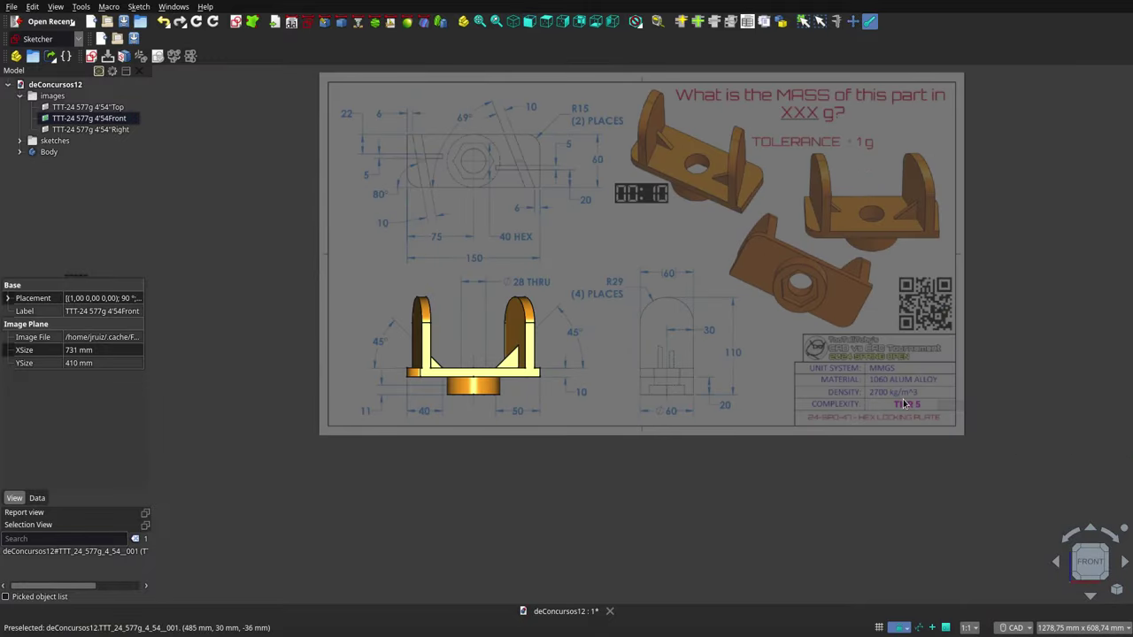
{"action": "left_click", "coordinate": [49, 151]}
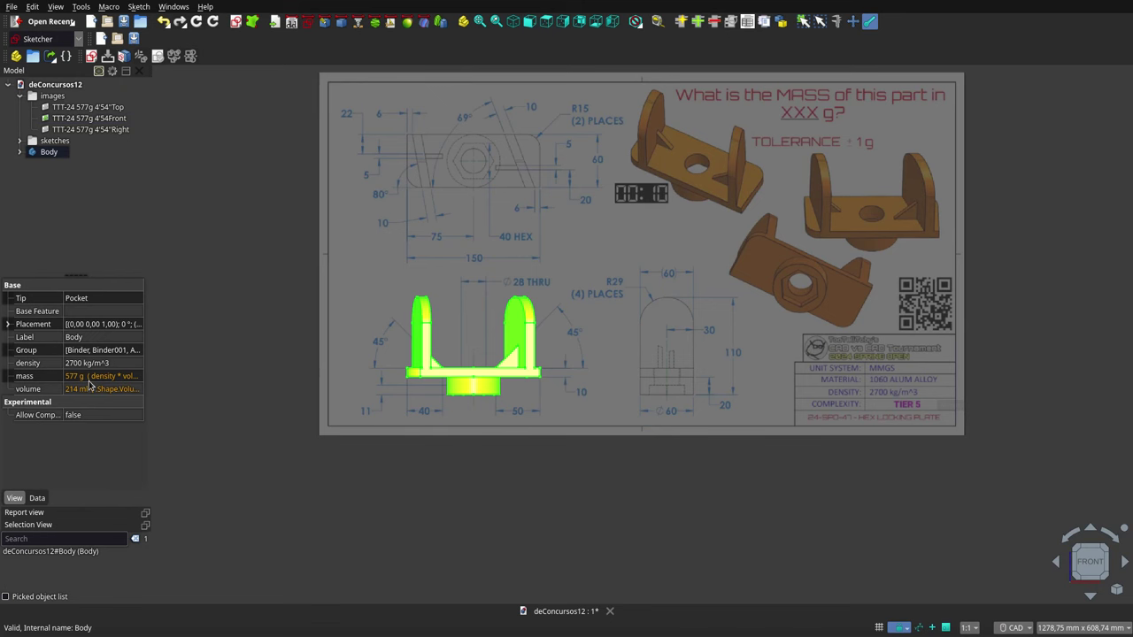
Pan and zoom over the comparison, then hide the Front reference drawing
{"action": "middle_click_drag", "start_coordinate": [704, 194], "coordinate": [665, 238]}
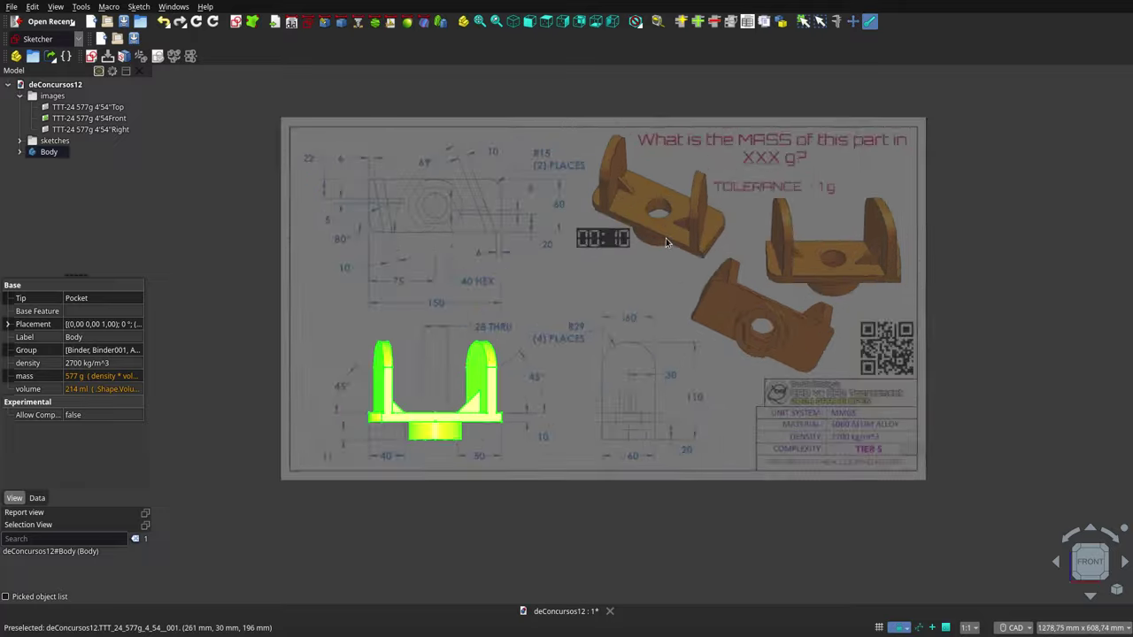
{"action": "scroll", "coordinate": [665, 238], "scroll_direction": "up", "scroll_amount": 3}
{"action": "scroll", "coordinate": [673, 243], "scroll_direction": "down", "scroll_amount": 5}
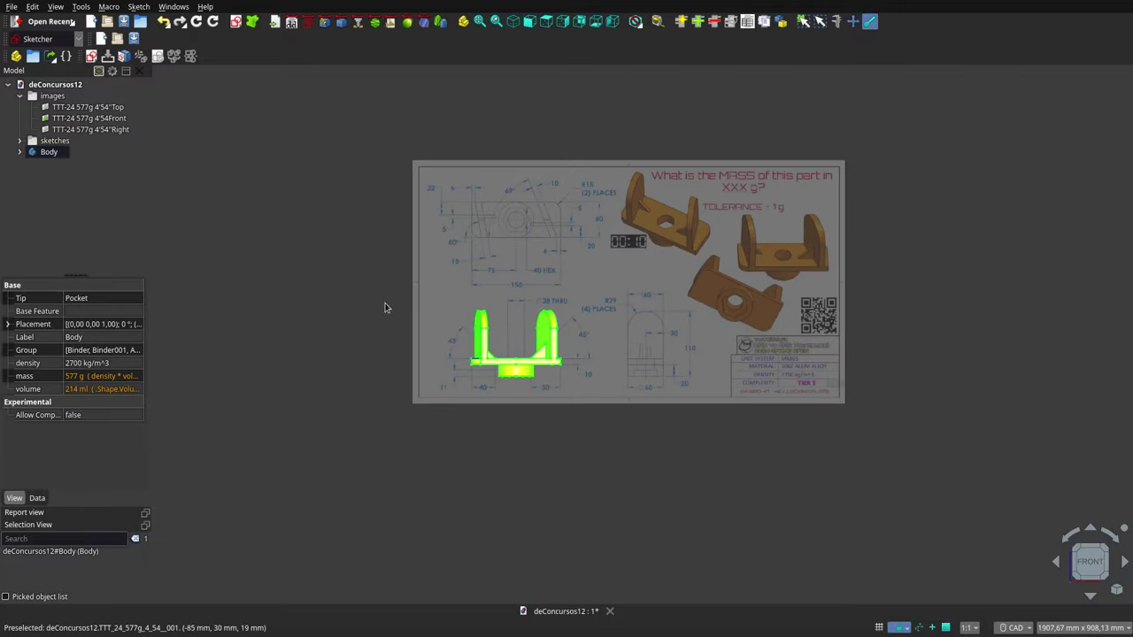
{"action": "left_click", "coordinate": [89, 117]}
{"action": "key", "text": "space"}
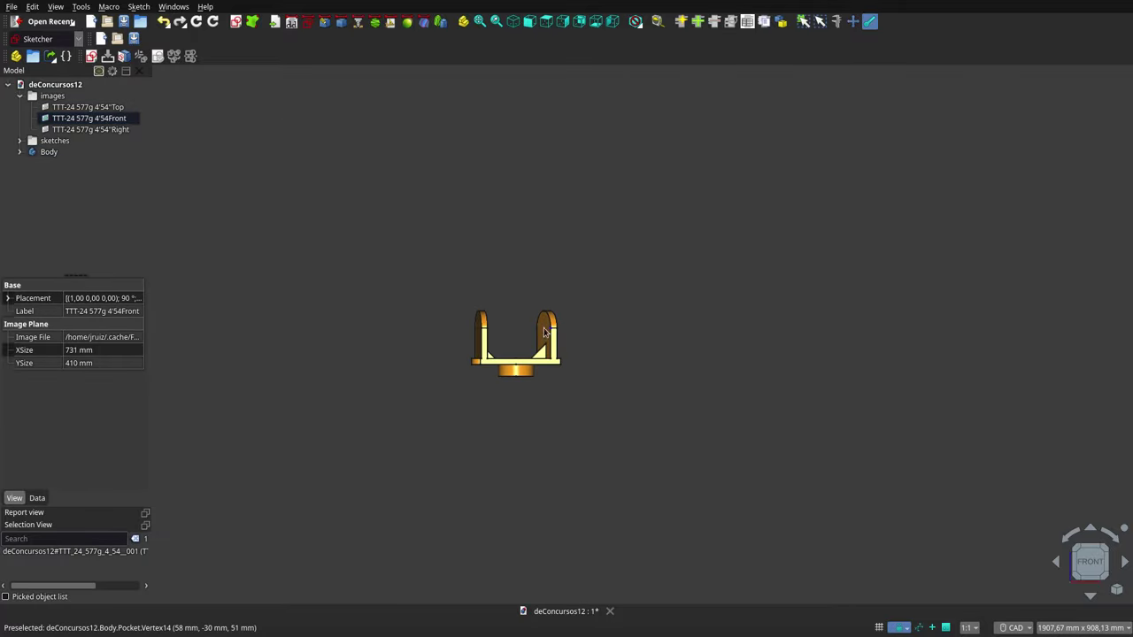
{"action": "key", "text": "v"}
{"action": "key", "text": "f"}
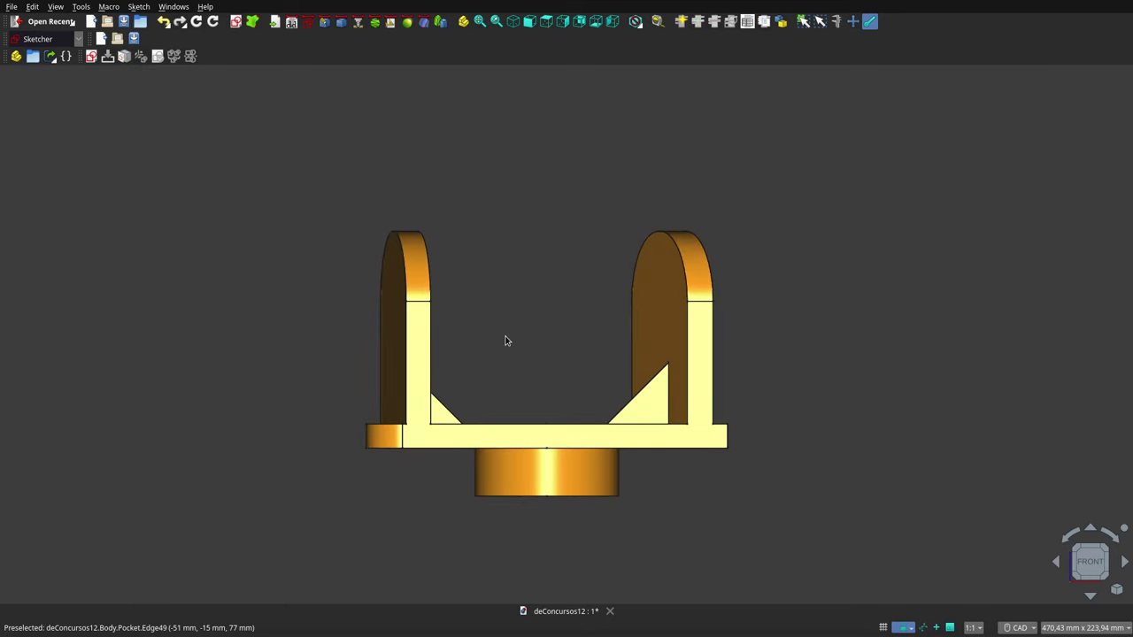
{"action": "mouse_move", "coordinate": [534, 328]}
{"action": "middle_mouse_down"}
{"action": "mouse_move", "coordinate": [611, 472]}
{"action": "mouse_move", "coordinate": [518, 478]}
{"action": "mouse_move", "coordinate": [457, 437]}
{"action": "mouse_move", "coordinate": [496, 218]}
{"action": "mouse_move", "coordinate": [516, 283]}
{"action": "mouse_move", "coordinate": [574, 343]}
{"action": "mouse_move", "coordinate": [672, 369]}
{"action": "mouse_move", "coordinate": [708, 410]}
{"action": "mouse_move", "coordinate": [678, 508]}
{"action": "mouse_move", "coordinate": [612, 513]}
{"action": "mouse_move", "coordinate": [510, 463]}
{"action": "mouse_move", "coordinate": [539, 271]}
{"action": "mouse_move", "coordinate": [561, 328]}
{"action": "mouse_move", "coordinate": [561, 371]}
{"action": "mouse_move", "coordinate": [380, 336]}
{"action": "mouse_move", "coordinate": [412, 384]}
{"action": "mouse_move", "coordinate": [523, 437]}
{"action": "mouse_move", "coordinate": [564, 508]}
{"action": "mouse_move", "coordinate": [655, 516]}
{"action": "mouse_move", "coordinate": [726, 473]}
{"action": "mouse_move", "coordinate": [735, 394]}
{"action": "mouse_move", "coordinate": [658, 245]}
{"action": "middle_mouse_up"}
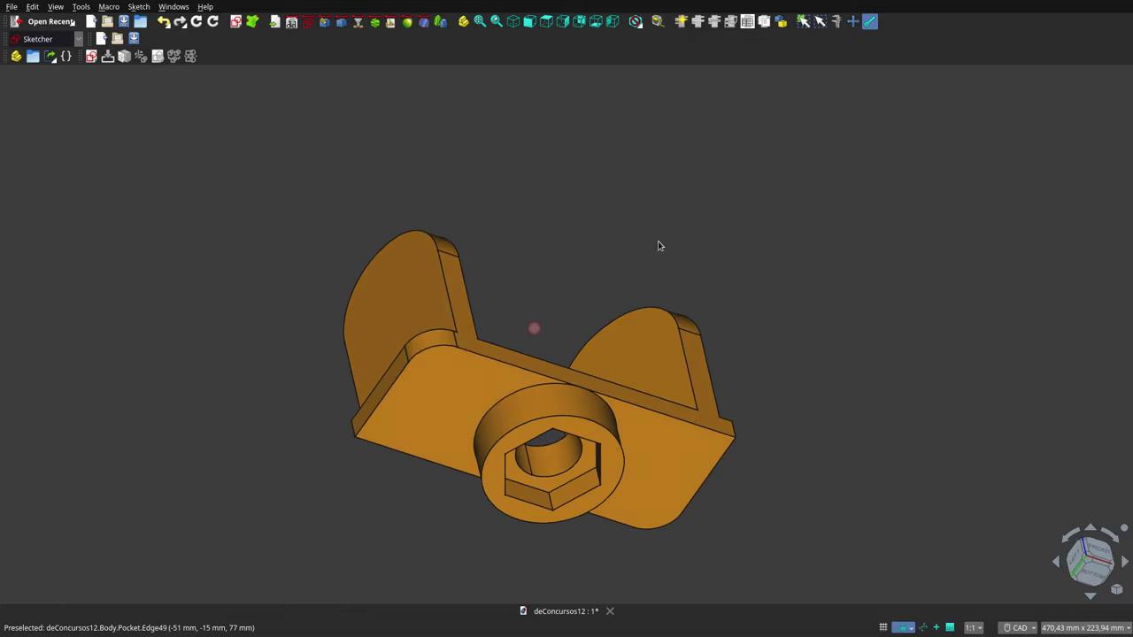
{"action": "mouse_move", "coordinate": [576, 321]}
{"action": "middle_mouse_down"}
{"action": "mouse_move", "coordinate": [544, 398]}
{"action": "mouse_move", "coordinate": [552, 423]}
{"action": "mouse_move", "coordinate": [540, 480]}
{"action": "middle_mouse_up"}
{"action": "scroll", "coordinate": [544, 398], "scroll_direction": "up", "scroll_amount": 2}
{"action": "scroll", "coordinate": [544, 397], "scroll_direction": "up", "scroll_amount": 2}
{"action": "scroll", "coordinate": [540, 461], "scroll_direction": "down", "scroll_amount": 3}
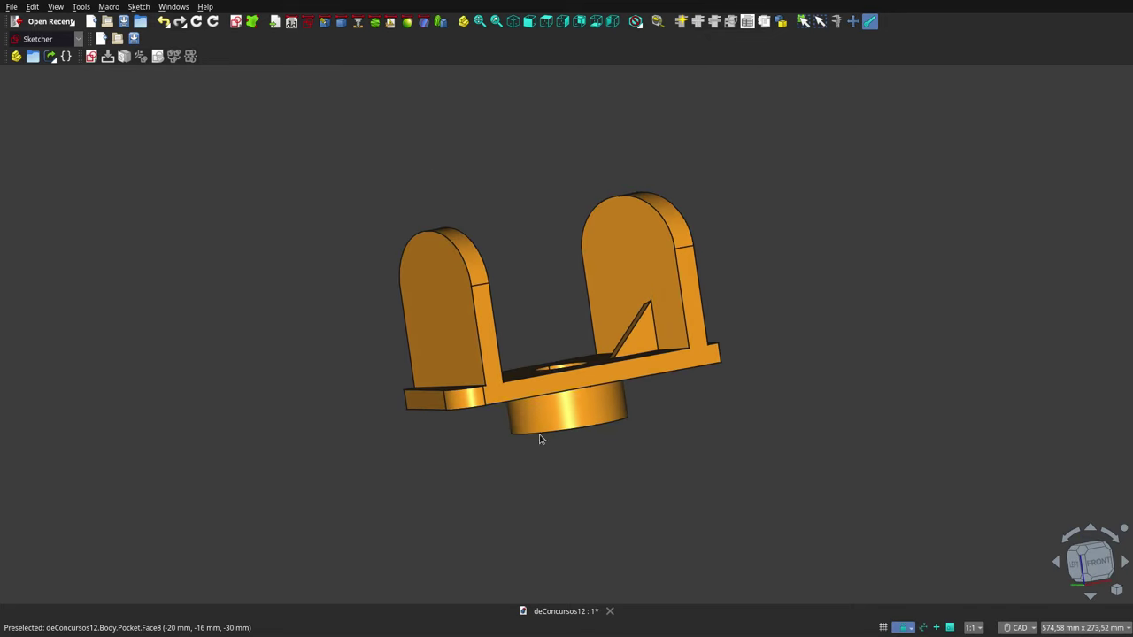
{"action": "mouse_move", "coordinate": [551, 323]}
{"action": "middle_mouse_down"}
{"action": "mouse_move", "coordinate": [634, 417]}
{"action": "mouse_move", "coordinate": [729, 433]}
{"action": "mouse_move", "coordinate": [787, 400]}
{"action": "mouse_move", "coordinate": [809, 349]}
{"action": "mouse_move", "coordinate": [721, 281]}
{"action": "mouse_move", "coordinate": [549, 244]}
{"action": "mouse_move", "coordinate": [478, 261]}
{"action": "mouse_move", "coordinate": [458, 318]}
{"action": "mouse_move", "coordinate": [462, 329]}
{"action": "mouse_move", "coordinate": [482, 321]}
{"action": "middle_mouse_up"}
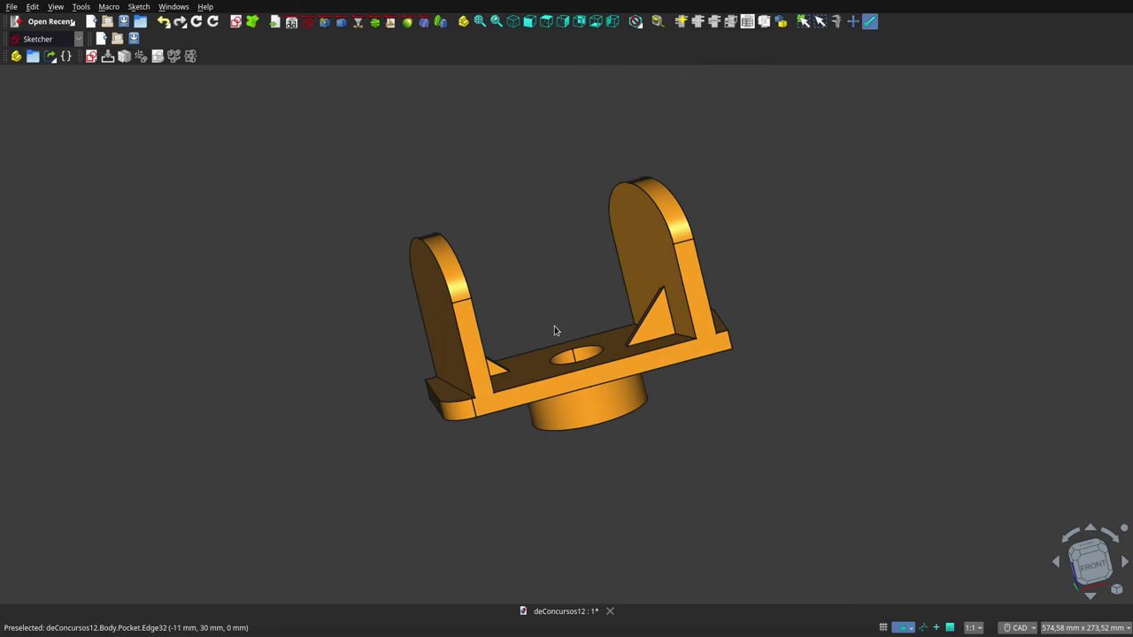
{"action": "mouse_move", "coordinate": [561, 295]}
{"action": "middle_mouse_down"}
{"action": "mouse_move", "coordinate": [635, 389]}
{"action": "mouse_move", "coordinate": [632, 374]}
{"action": "mouse_move", "coordinate": [614, 379]}
{"action": "mouse_move", "coordinate": [655, 357]}
{"action": "mouse_move", "coordinate": [634, 299]}
{"action": "mouse_move", "coordinate": [655, 352]}
{"action": "mouse_move", "coordinate": [625, 374]}
{"action": "mouse_move", "coordinate": [553, 367]}
{"action": "middle_mouse_up"}
{"action": "left_click", "coordinate": [529, 27]}
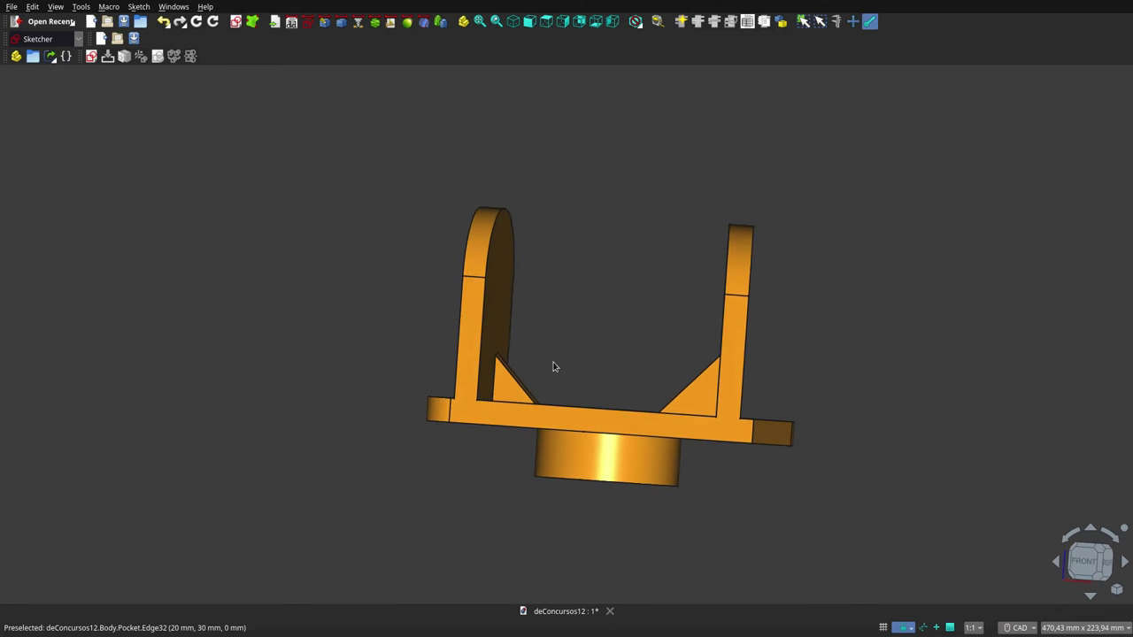
View the part from the front, from the top with a slight tilt, then zoomed from the right
{"action": "left_click", "coordinate": [529, 25]}
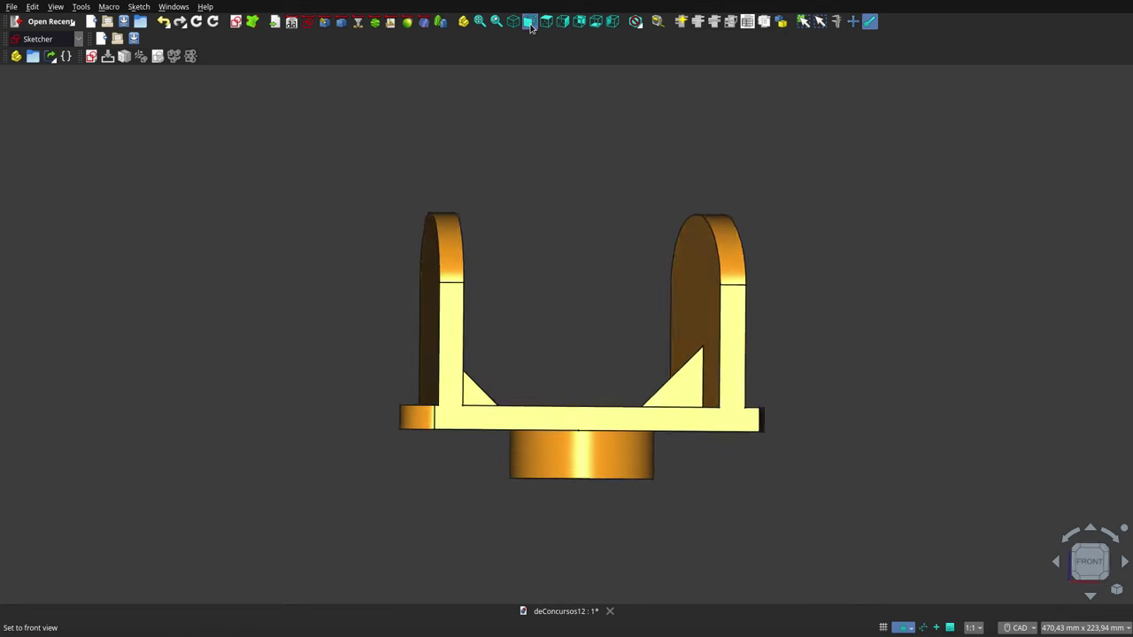
{"action": "left_click", "coordinate": [542, 25]}
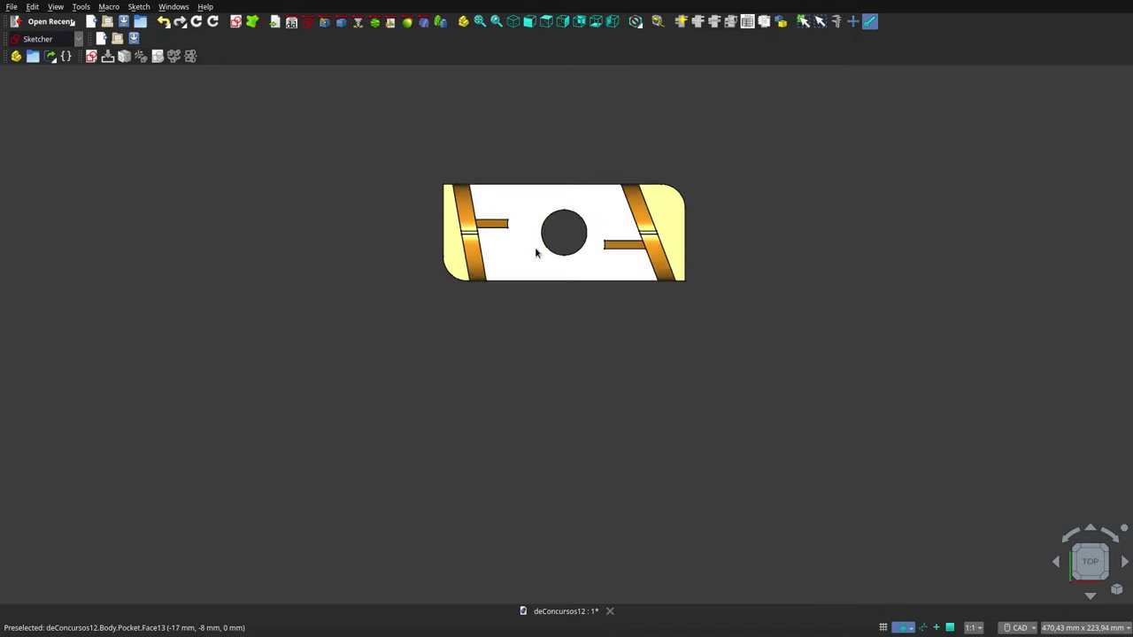
{"action": "mouse_move", "coordinate": [546, 206]}
{"action": "middle_mouse_down"}
{"action": "mouse_move", "coordinate": [561, 324]}
{"action": "mouse_move", "coordinate": [506, 280]}
{"action": "mouse_move", "coordinate": [531, 233]}
{"action": "mouse_move", "coordinate": [655, 235]}
{"action": "mouse_move", "coordinate": [655, 174]}
{"action": "mouse_move", "coordinate": [643, 158]}
{"action": "mouse_move", "coordinate": [609, 218]}
{"action": "middle_mouse_up"}
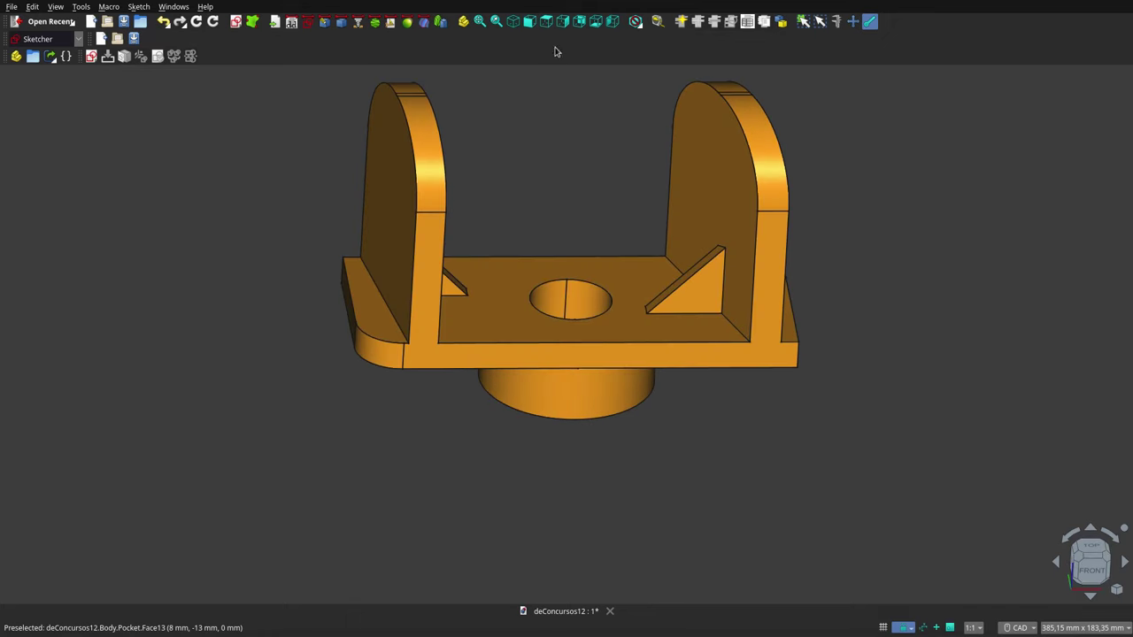
{"action": "left_click", "coordinate": [562, 21]}
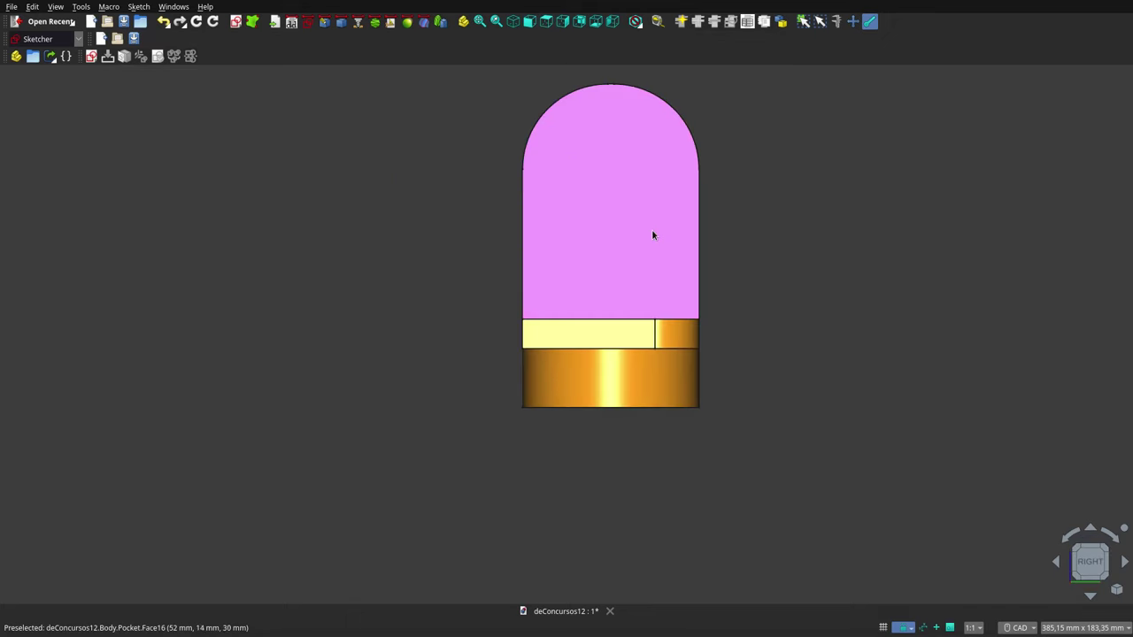
{"action": "scroll", "coordinate": [607, 265], "scroll_direction": "up", "scroll_amount": 3}
Orbit and zoom around the whole part, including the hex-recessed underside, base plate and both tabs
{"action": "middle_click_drag", "start_coordinate": [687, 285], "coordinate": [792, 263]}
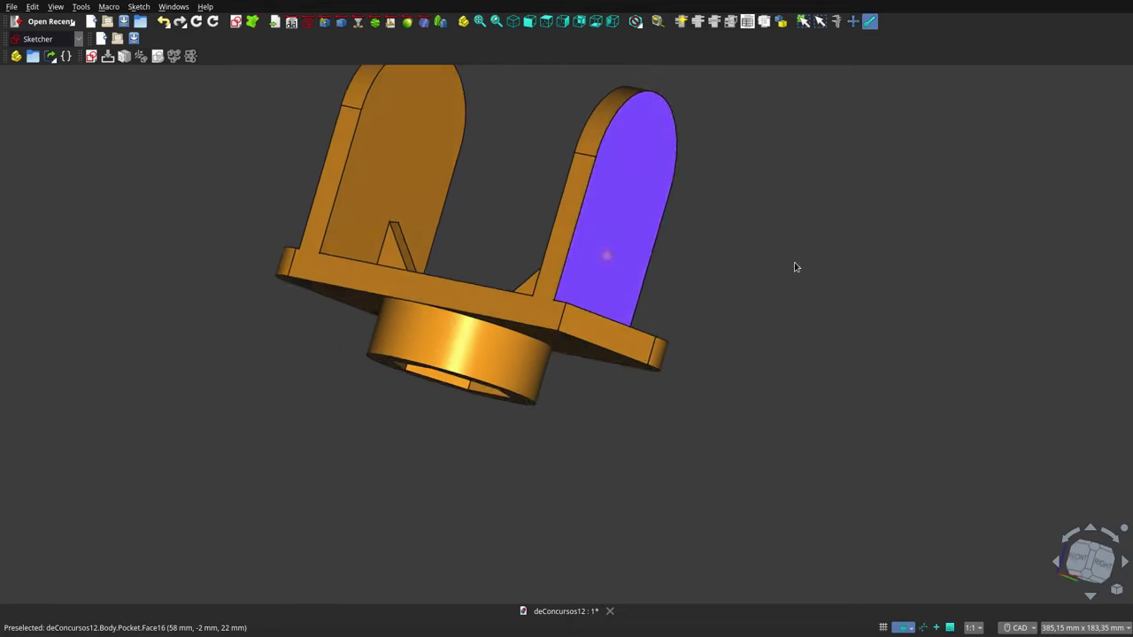
{"action": "scroll", "coordinate": [793, 263], "scroll_direction": "down", "scroll_amount": 3}
{"action": "scroll", "coordinate": [652, 212], "scroll_direction": "up", "scroll_amount": 5}
{"action": "middle_click_drag", "start_coordinate": [627, 255], "coordinate": [582, 280]}
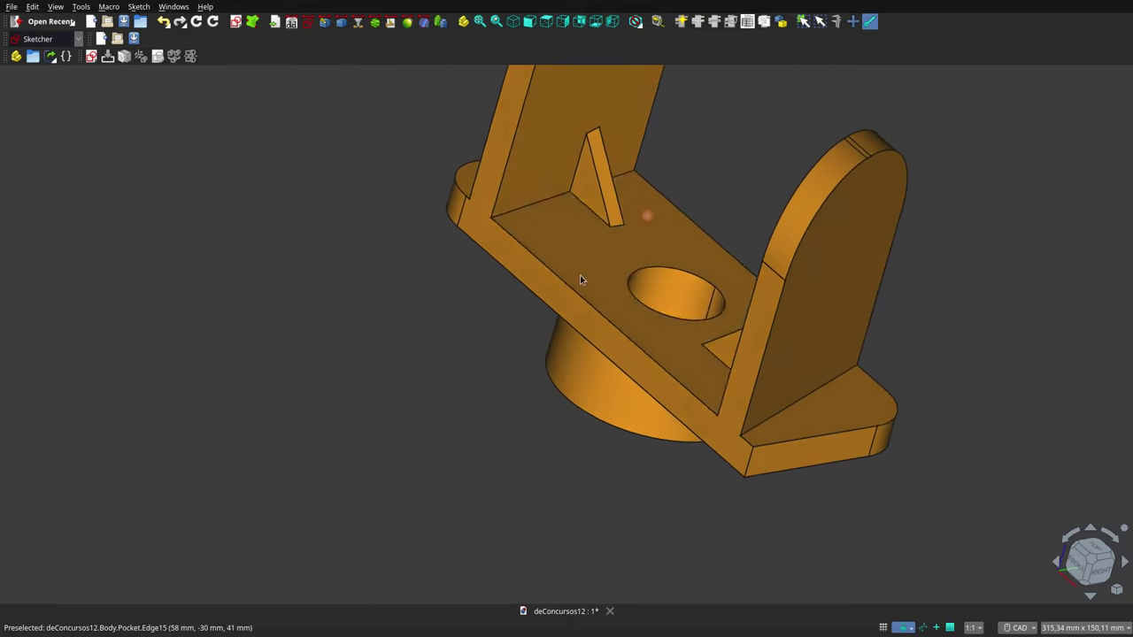
{"action": "scroll", "coordinate": [435, 402], "scroll_direction": "down", "scroll_amount": 3}
{"action": "scroll", "coordinate": [494, 361], "scroll_direction": "up", "scroll_amount": 2}
{"action": "middle_click_drag", "start_coordinate": [494, 361], "coordinate": [526, 384]}
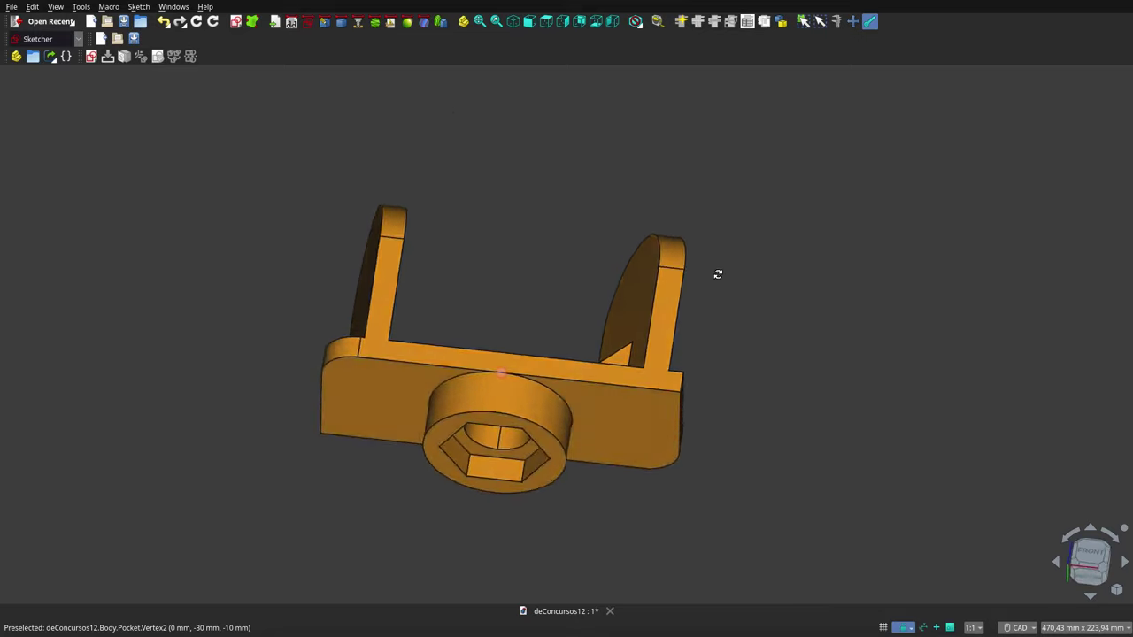
{"action": "mouse_move", "coordinate": [717, 275]}
{"action": "middle_mouse_down"}
{"action": "mouse_move", "coordinate": [705, 139]}
{"action": "mouse_move", "coordinate": [693, 240]}
{"action": "mouse_move", "coordinate": [646, 292]}
{"action": "mouse_move", "coordinate": [596, 313]}
{"action": "mouse_move", "coordinate": [403, 320]}
{"action": "middle_mouse_up"}
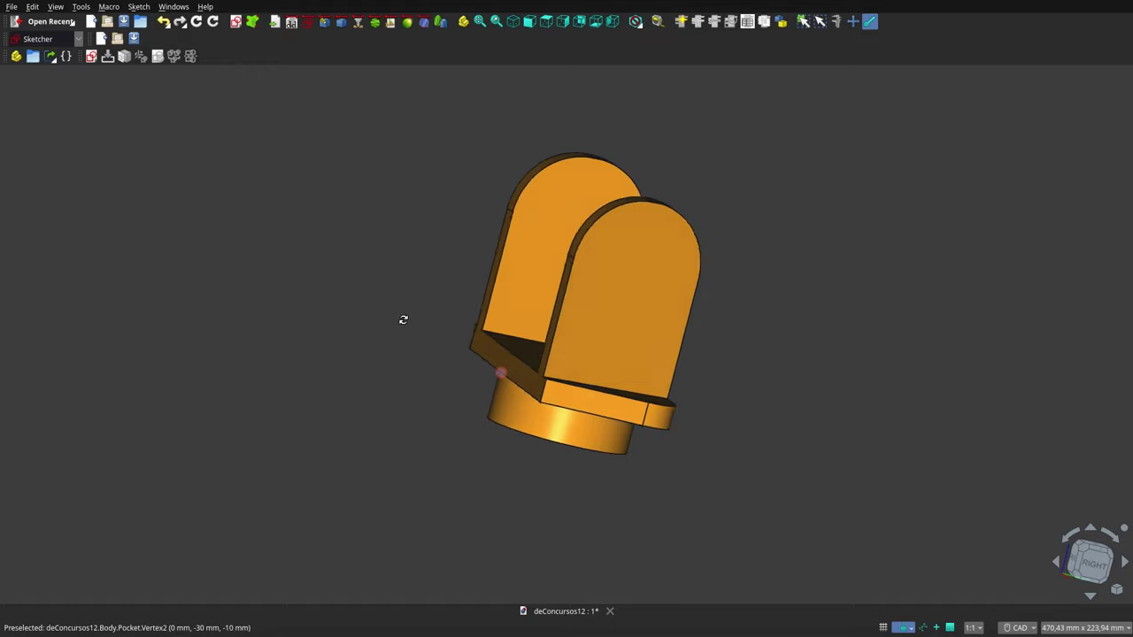
{"action": "middle_click_drag", "start_coordinate": [308, 305], "coordinate": [173, 326]}
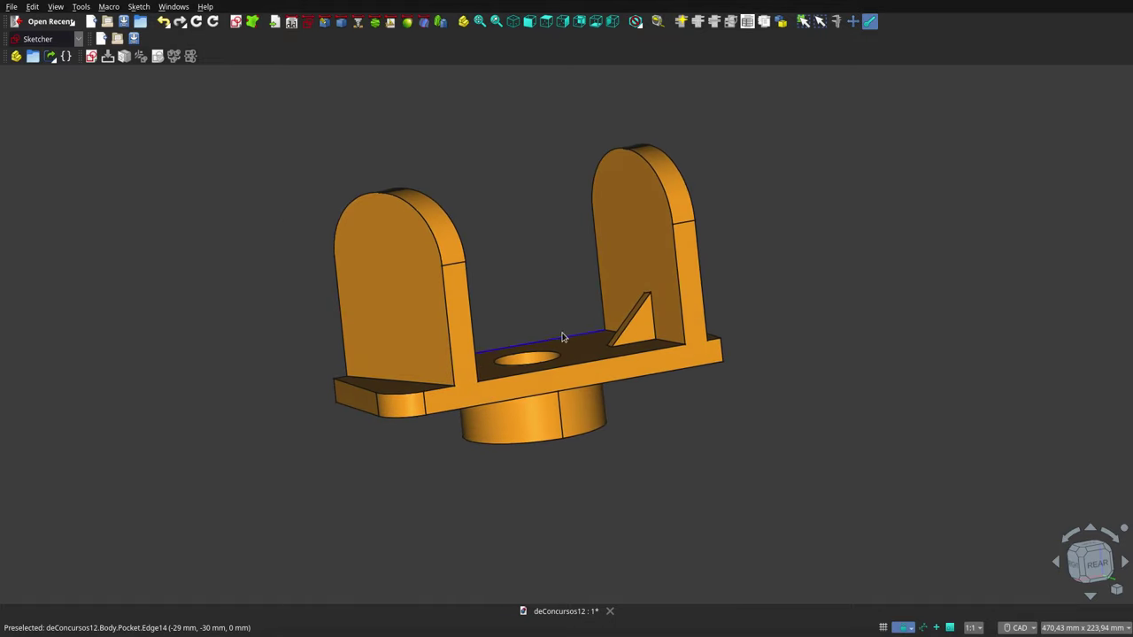
{"action": "mouse_move", "coordinate": [562, 337]}
{"action": "middle_mouse_down"}
{"action": "mouse_move", "coordinate": [572, 324]}
{"action": "mouse_move", "coordinate": [616, 432]}
{"action": "mouse_move", "coordinate": [617, 496]}
{"action": "mouse_move", "coordinate": [540, 506]}
{"action": "mouse_move", "coordinate": [431, 476]}
{"action": "mouse_move", "coordinate": [412, 430]}
{"action": "mouse_move", "coordinate": [430, 377]}
{"action": "mouse_move", "coordinate": [671, 306]}
{"action": "mouse_move", "coordinate": [911, 319]}
{"action": "mouse_move", "coordinate": [989, 307]}
{"action": "mouse_move", "coordinate": [776, 359]}
{"action": "mouse_move", "coordinate": [683, 362]}
{"action": "mouse_move", "coordinate": [632, 358]}
{"action": "mouse_move", "coordinate": [563, 316]}
{"action": "mouse_move", "coordinate": [752, 358]}
{"action": "middle_mouse_up"}
{"action": "scroll", "coordinate": [563, 316], "scroll_direction": "down", "scroll_amount": 2}
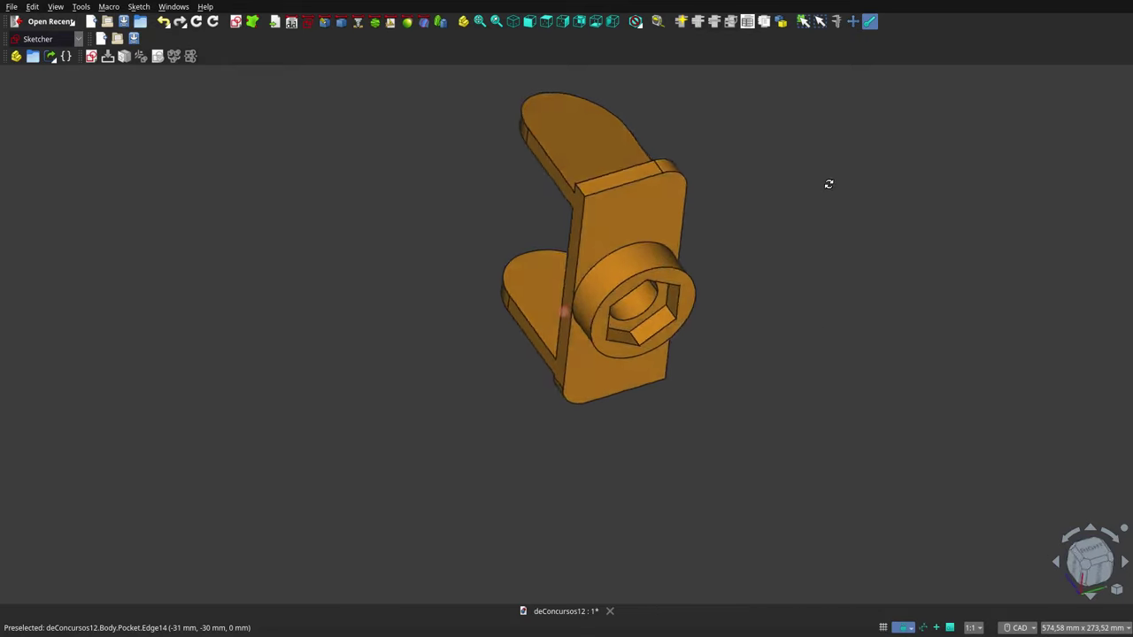
{"action": "mouse_move", "coordinate": [828, 184]}
{"action": "middle_mouse_down"}
{"action": "mouse_move", "coordinate": [647, 124]}
{"action": "mouse_move", "coordinate": [530, 224]}
{"action": "middle_mouse_up"}
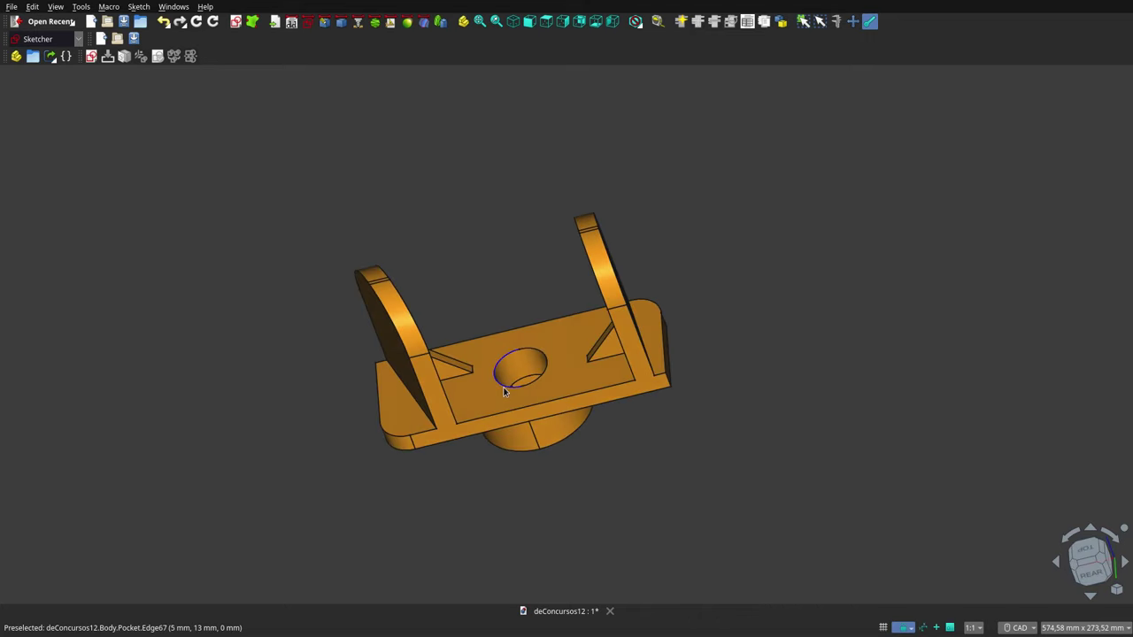